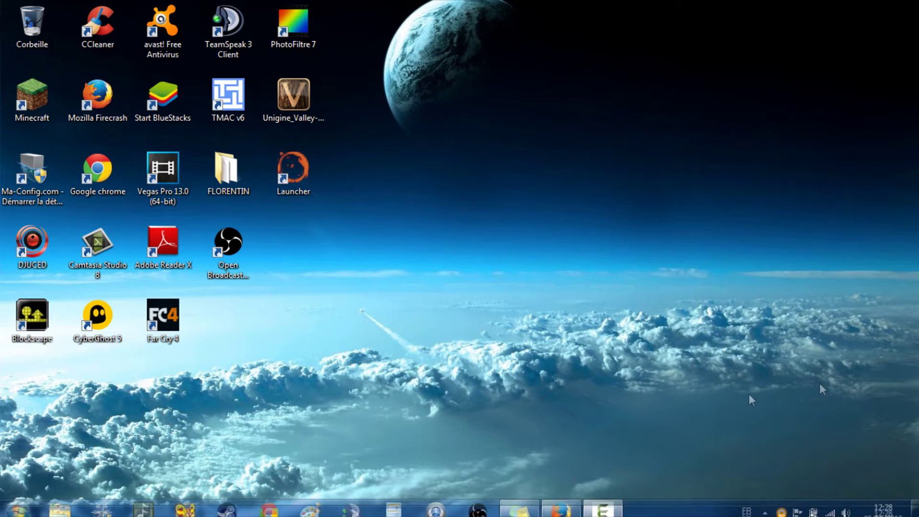
Switch to Firefox, maximize its window and search Google for "net limiter".
mouse_move(573, 505)
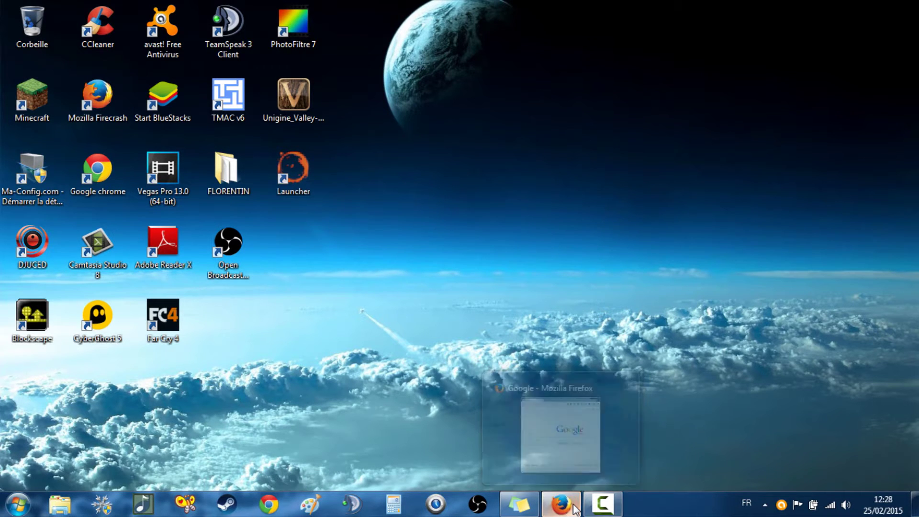
click(574, 508)
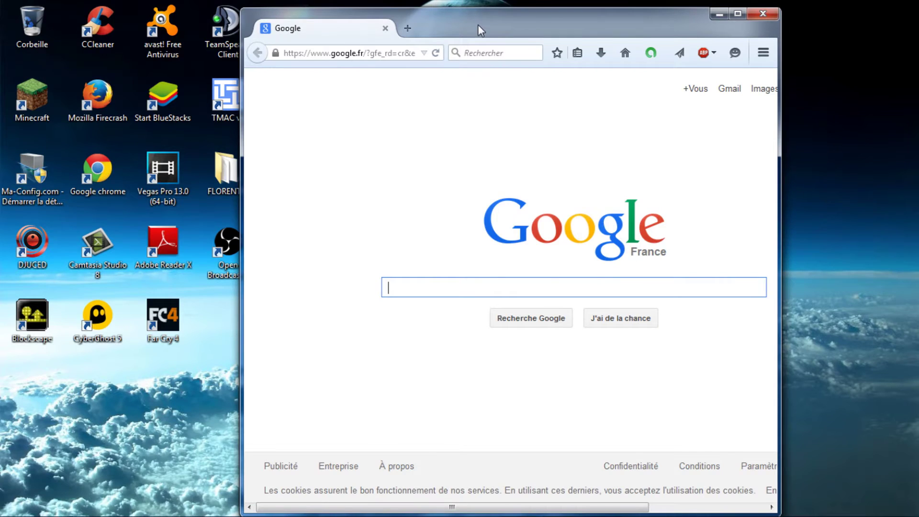
double_click(480, 31)
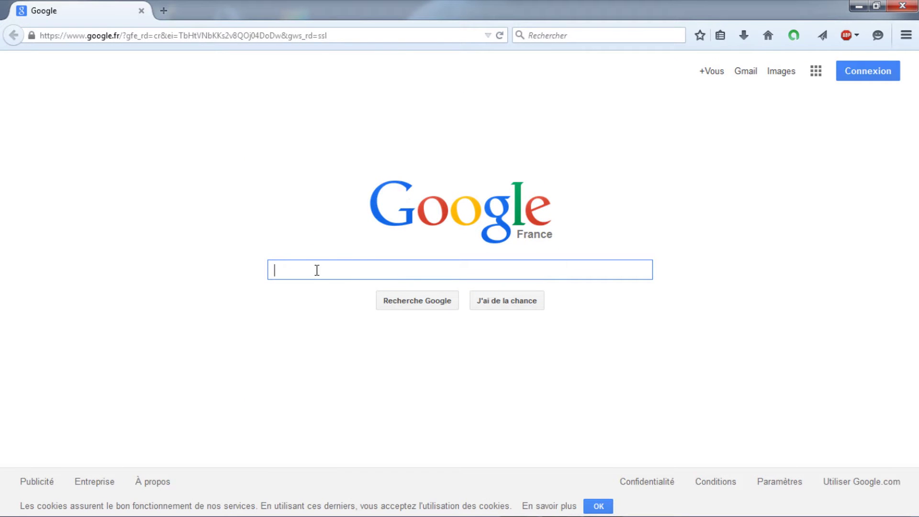
text(net limiter)
key(Return)
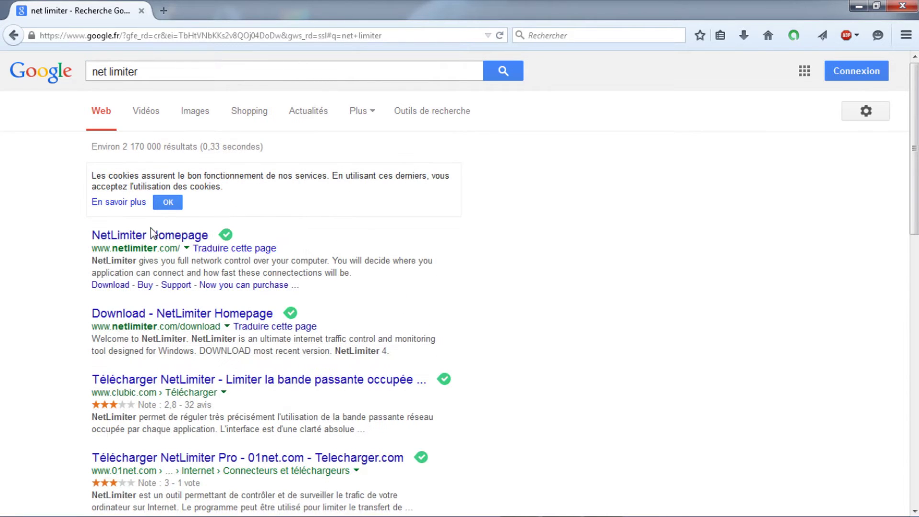
Open the NetLimiter Homepage from the search results and go to its page of downloadable versions.
click(148, 237)
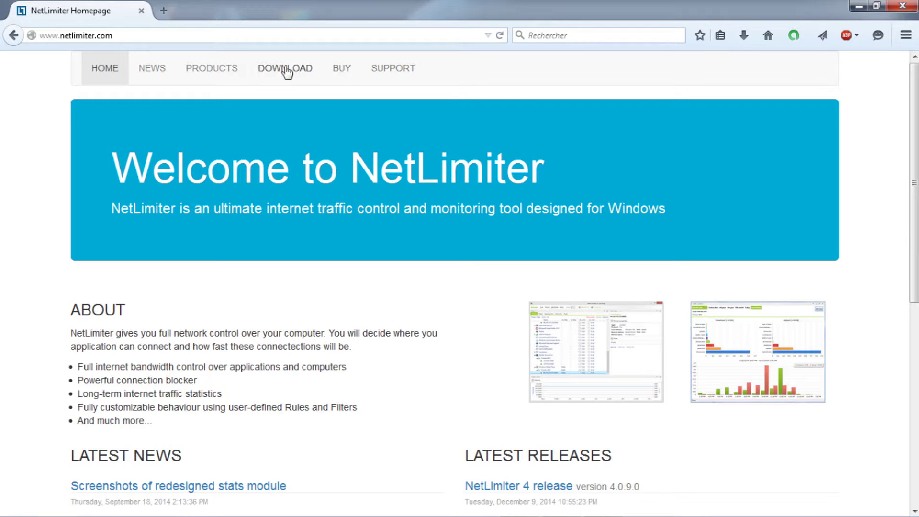
click(286, 68)
scroll(198, 162, down, 1)
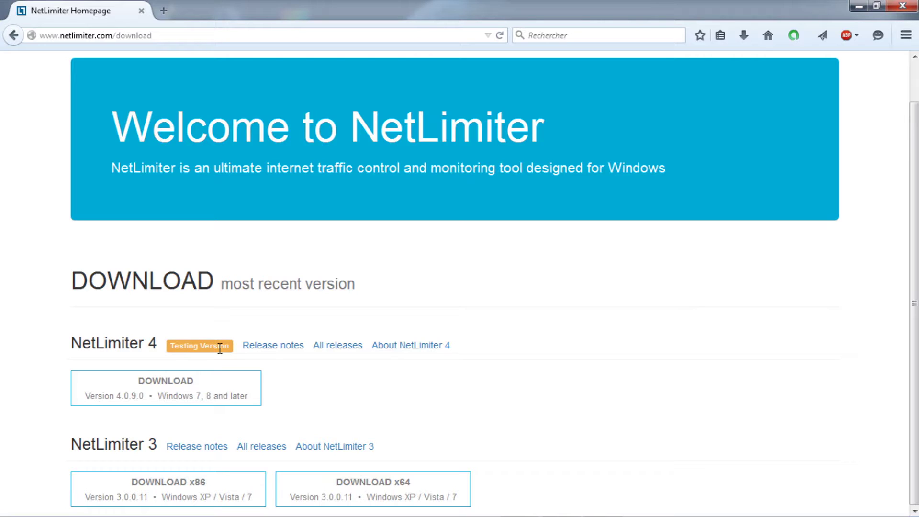
drag(163, 342, 74, 339)
click(74, 339)
double_click(184, 346)
drag(212, 343, 240, 340)
click(211, 359)
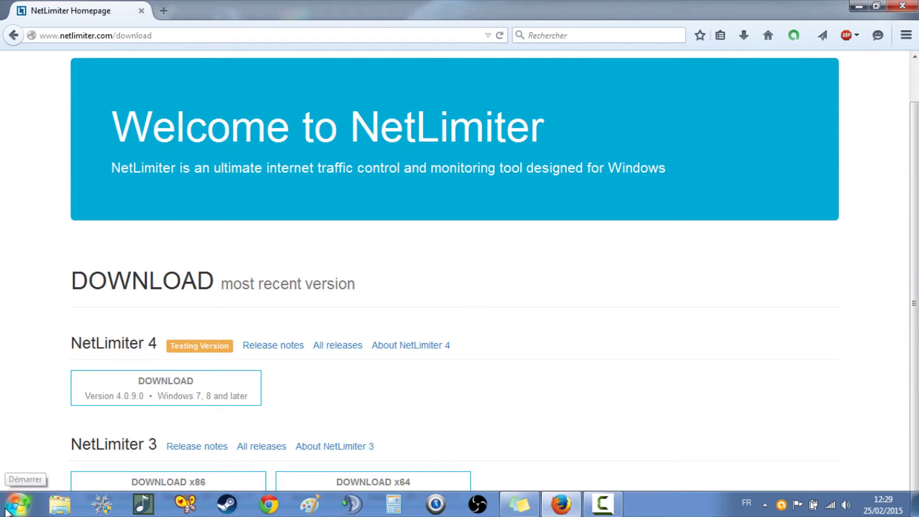
click(7, 511)
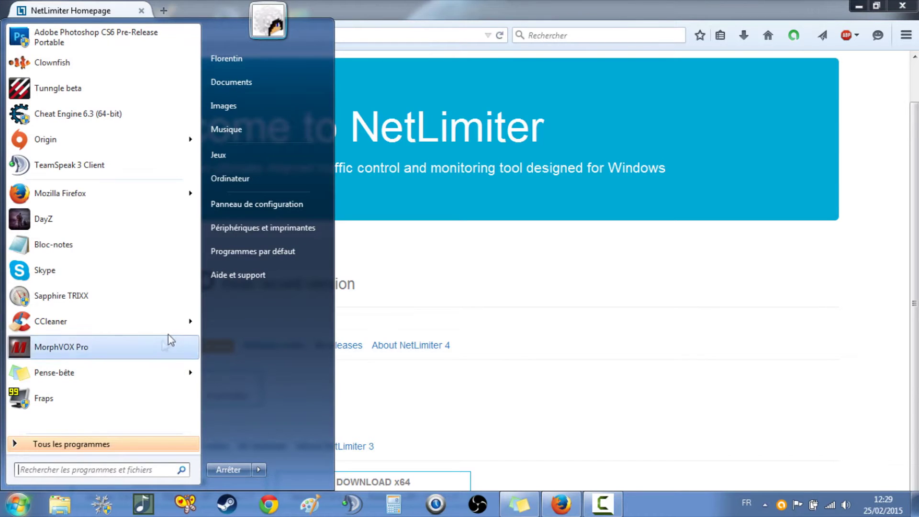
right_click(232, 188)
click(269, 302)
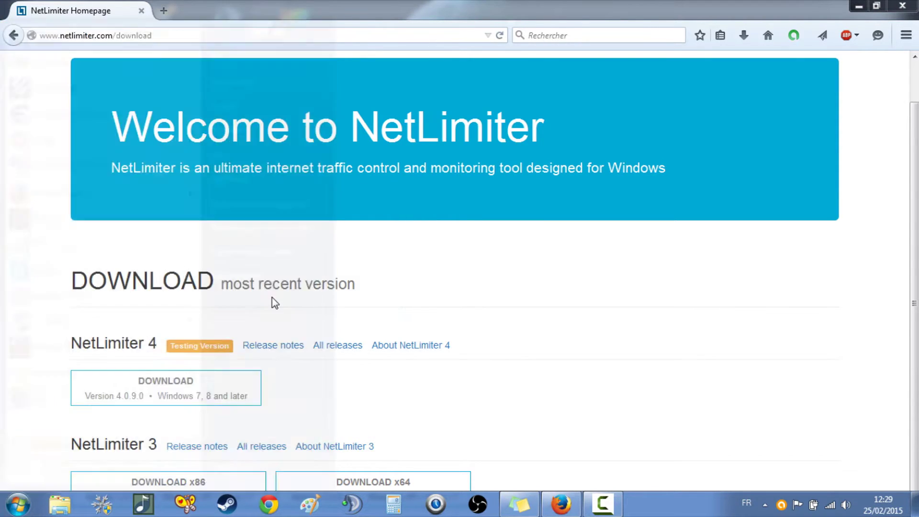
drag(306, 110, 319, 3)
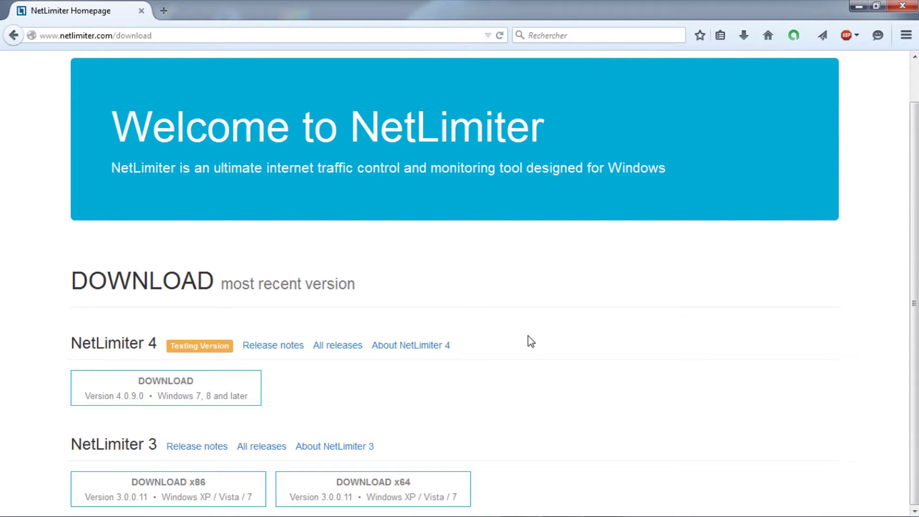
Open the Système page in the Control Panel's Système et sécurité category through Windows Explorer to check the computer's system information.
key(super+e)
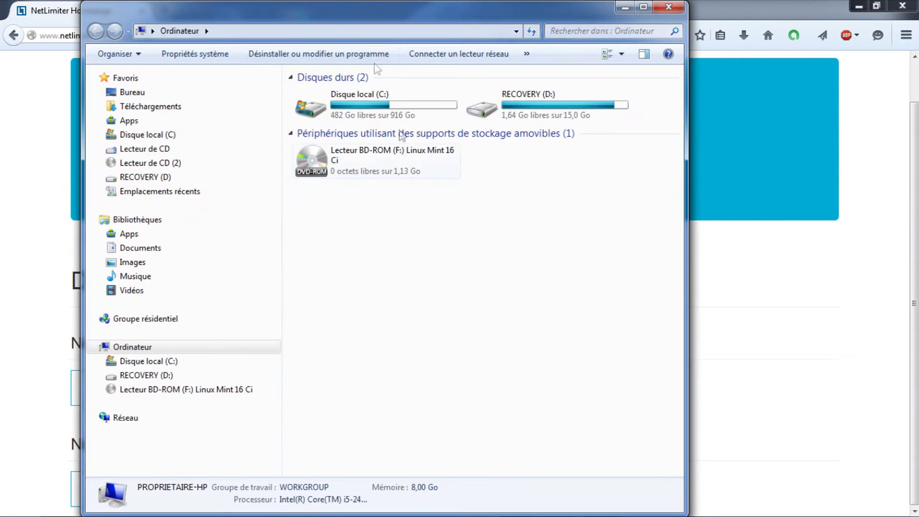
drag(311, 21, 319, 44)
double_click(251, 37)
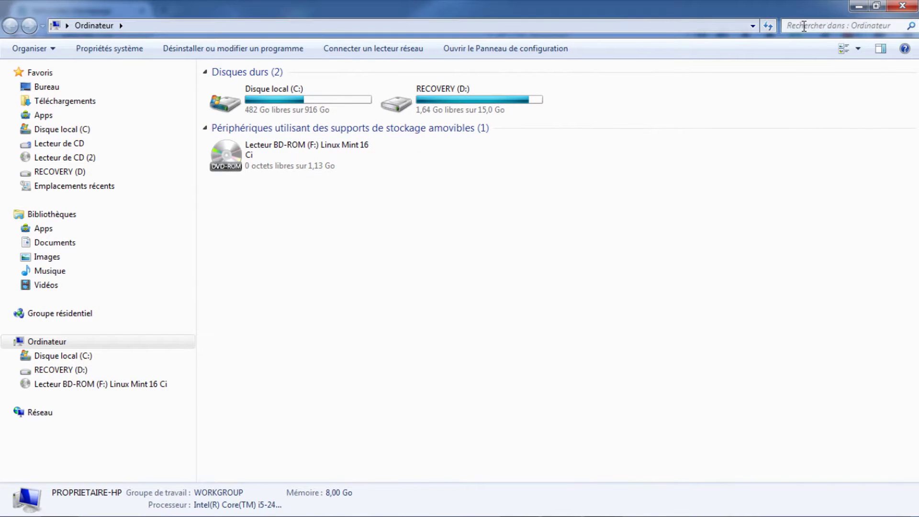
click(148, 29)
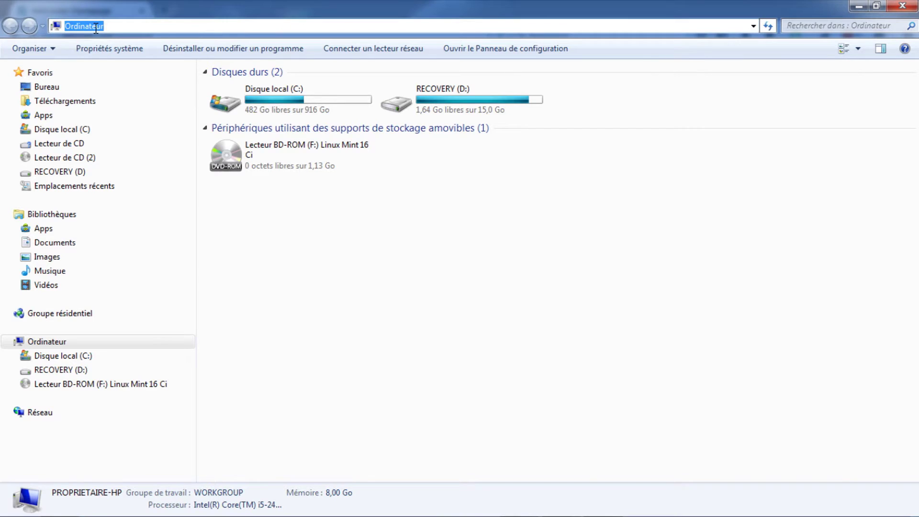
drag(137, 28, 52, 29)
text(panneau)
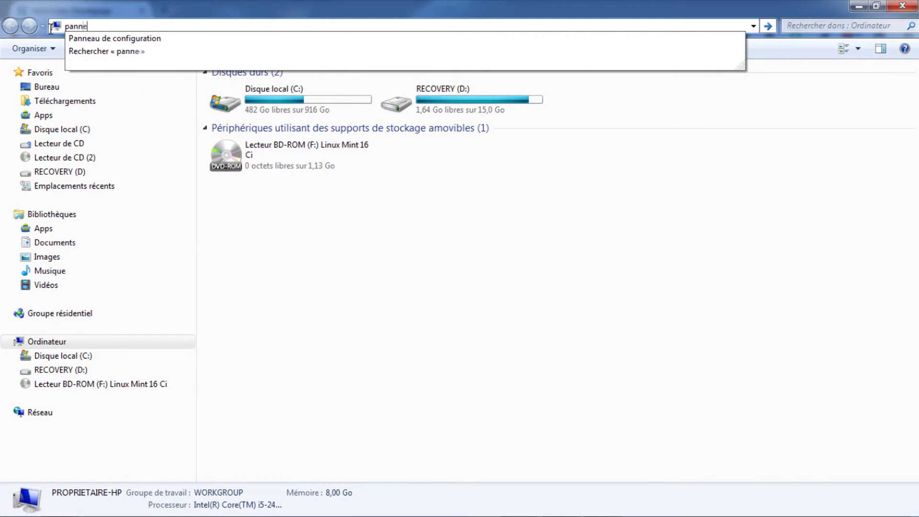
click(81, 44)
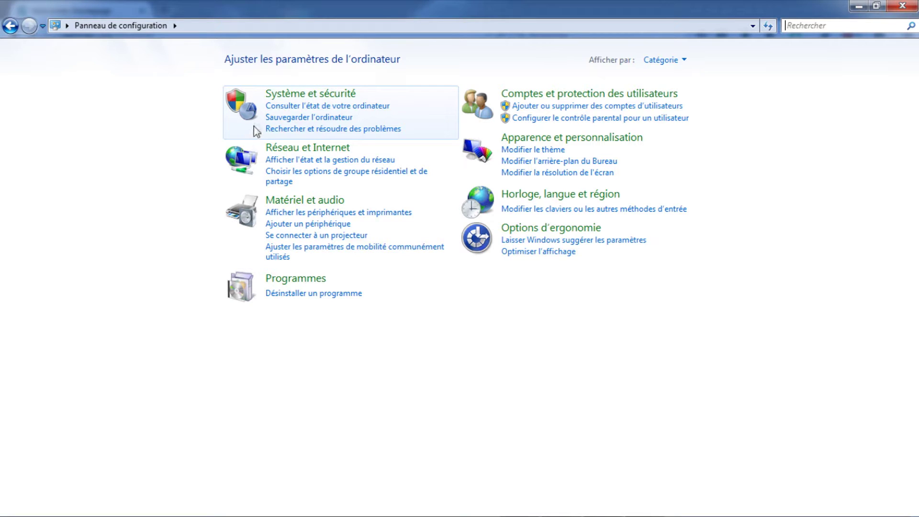
click(281, 99)
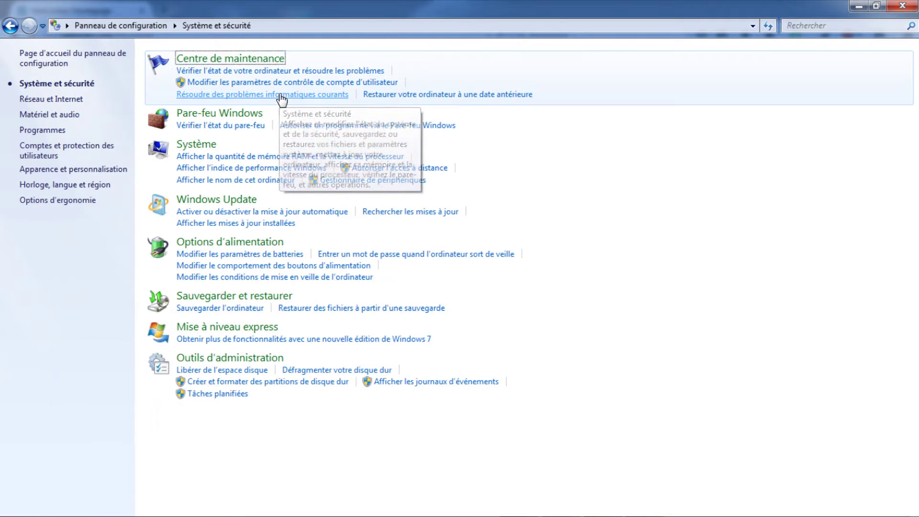
click(193, 147)
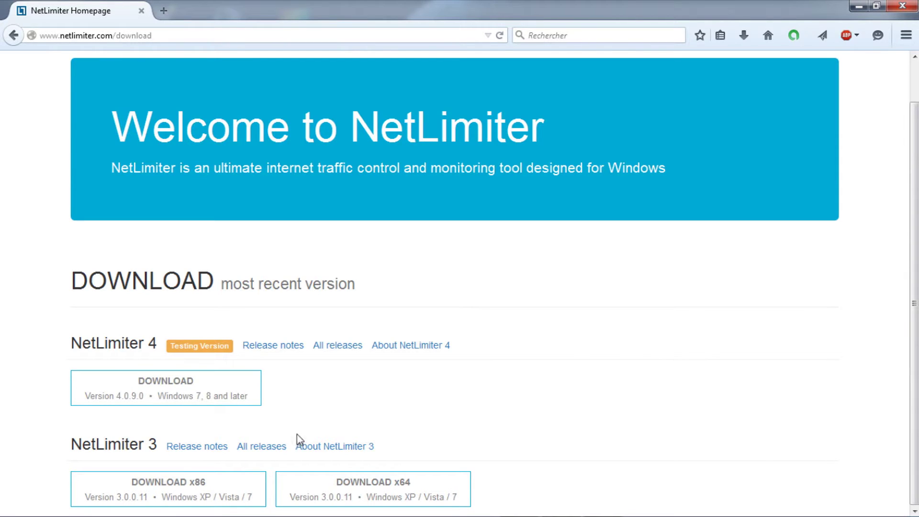
Download the x64 installer of NetLimiter 3 version 3.0.0.11, dismiss the CCleaner alert and run the installer.
click(390, 487)
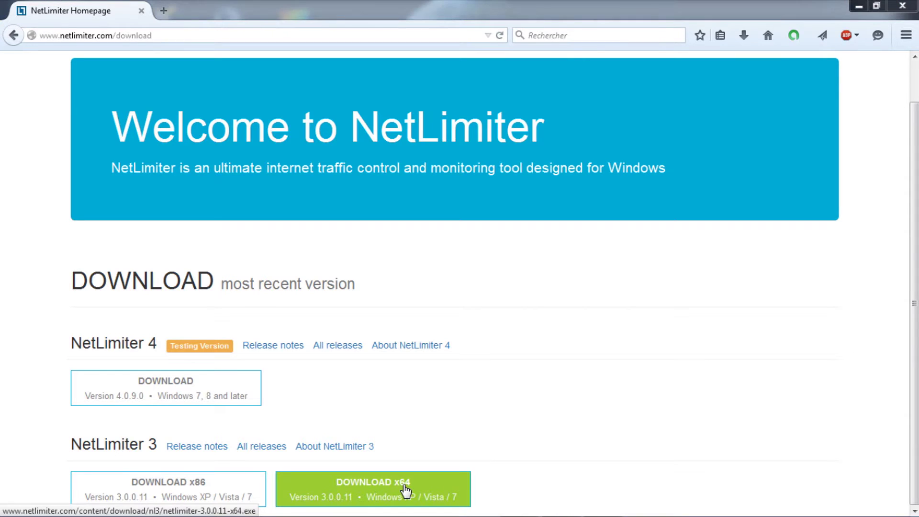
click(445, 189)
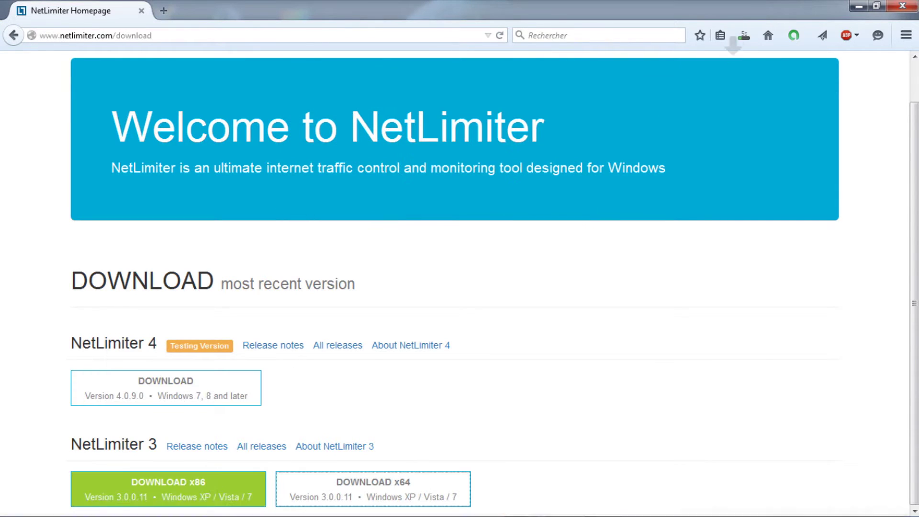
mouse_move(151, 495)
click(740, 41)
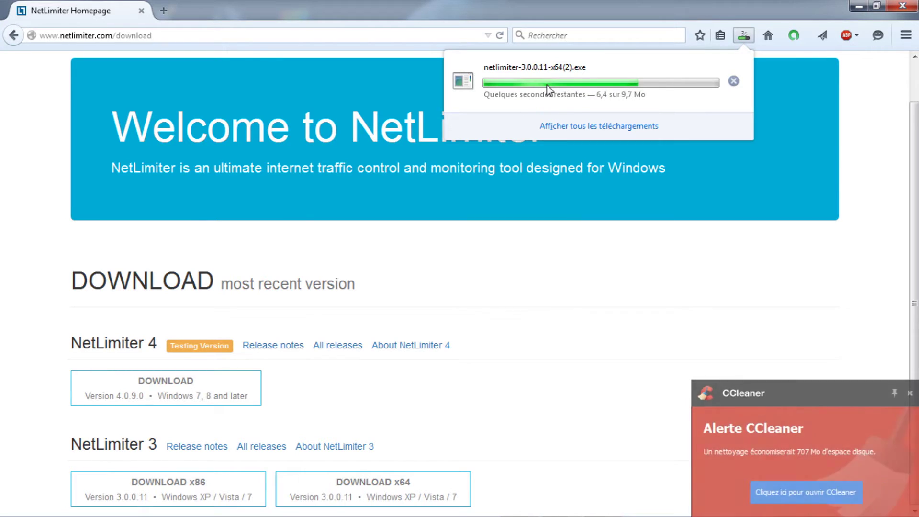
click(910, 394)
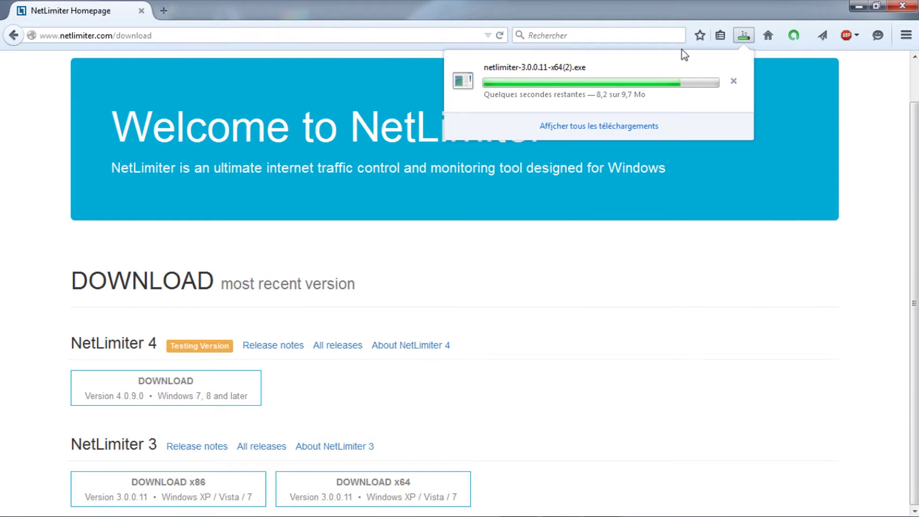
click(647, 86)
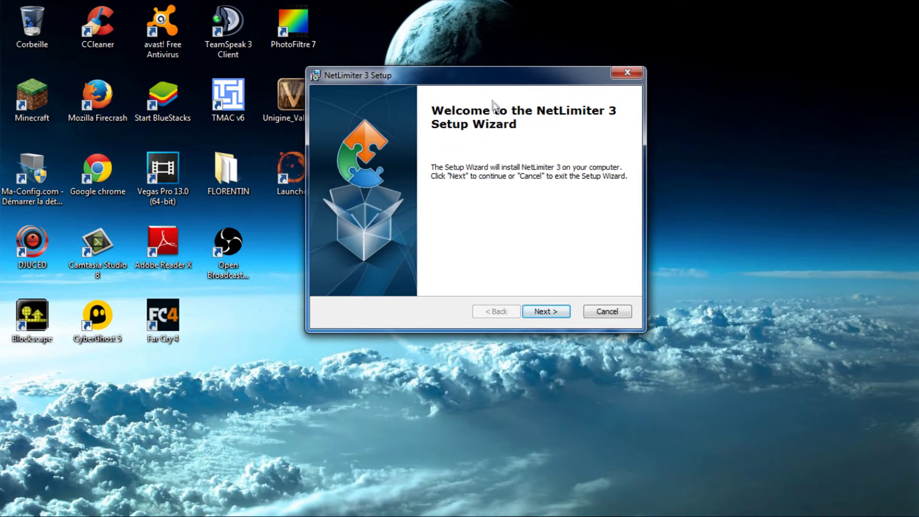
Install NetLimiter 3 into C:\Program Files\NetLimiter 3\ and allow the Locktime Software network adapter driver.
click(568, 333)
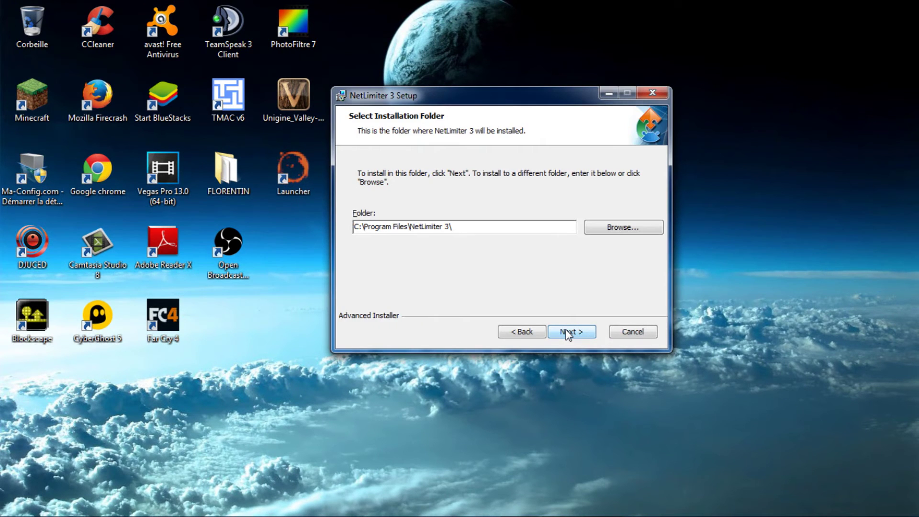
click(567, 332)
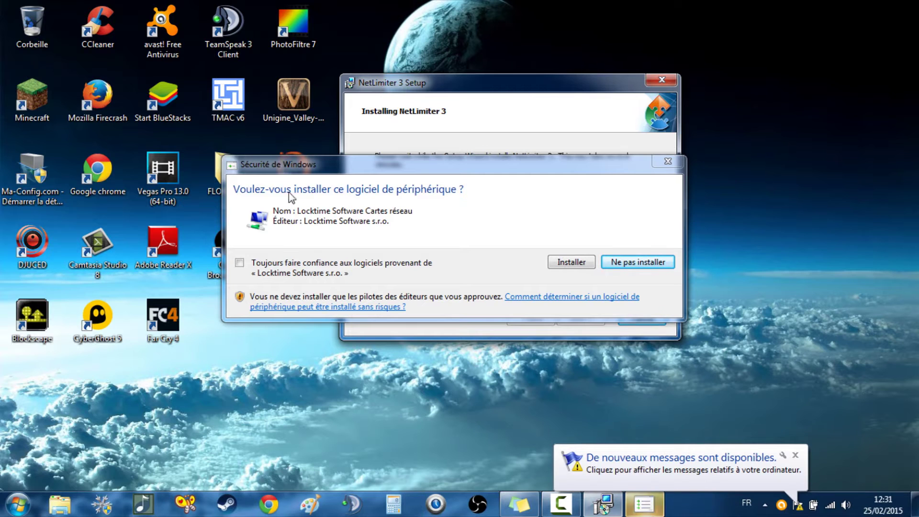
click(574, 263)
click(795, 455)
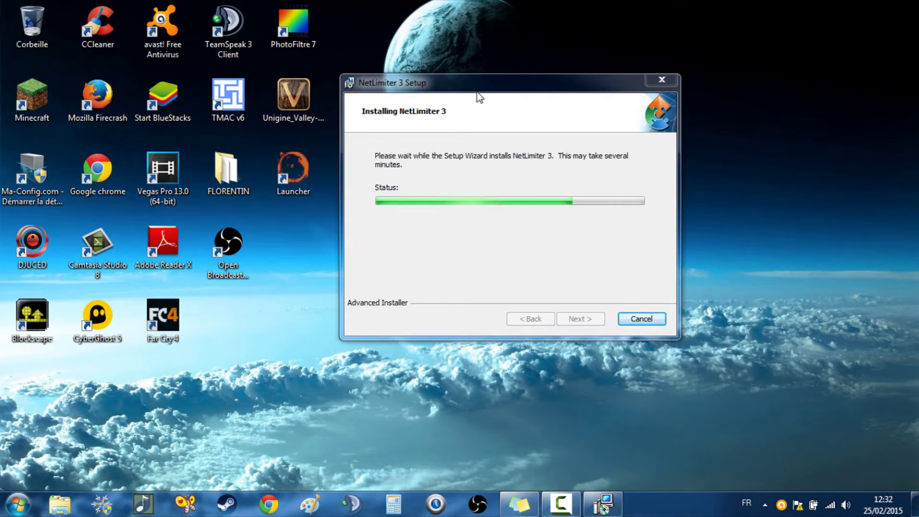
Allow the Locktime Software network service driver and finish the NetLimiter 3 setup wizard.
drag(477, 84, 463, 62)
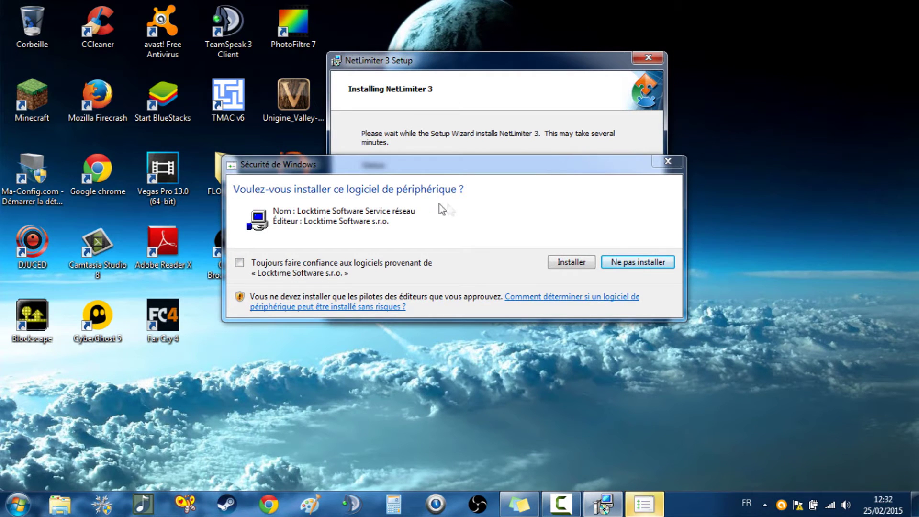
click(579, 265)
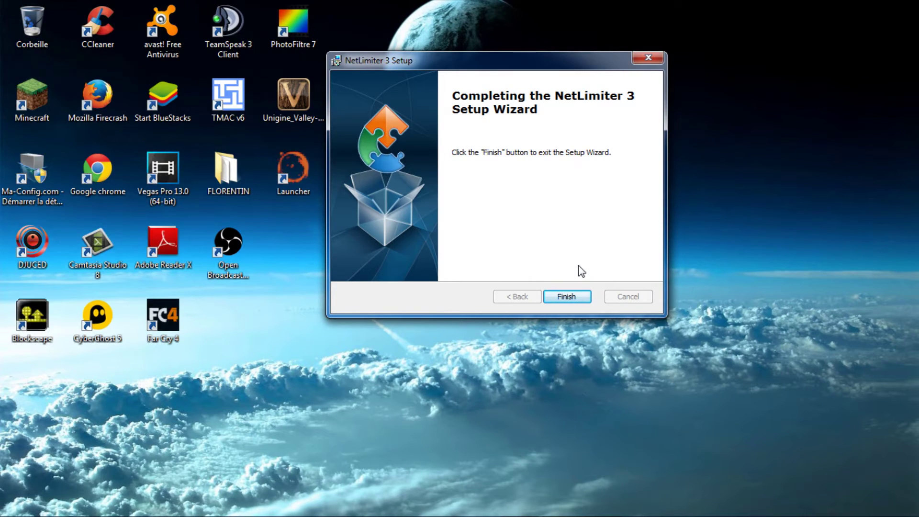
click(587, 300)
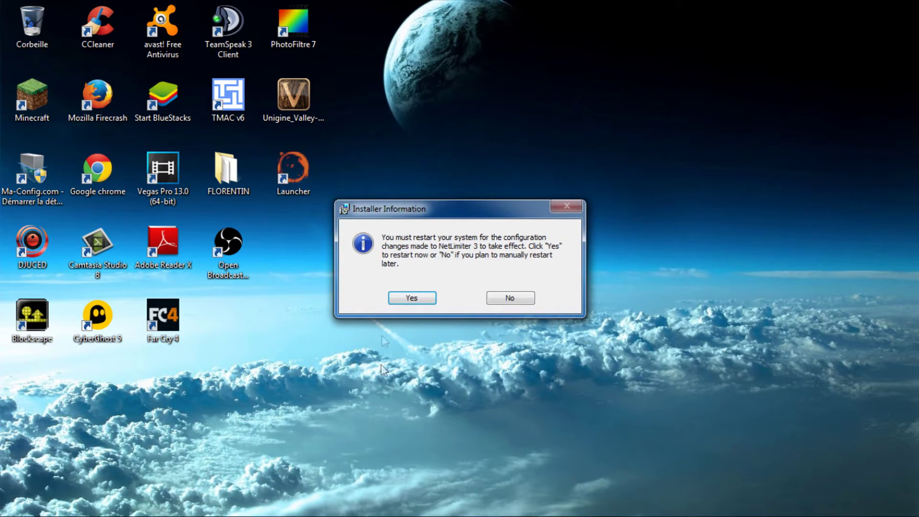
drag(439, 211, 455, 185)
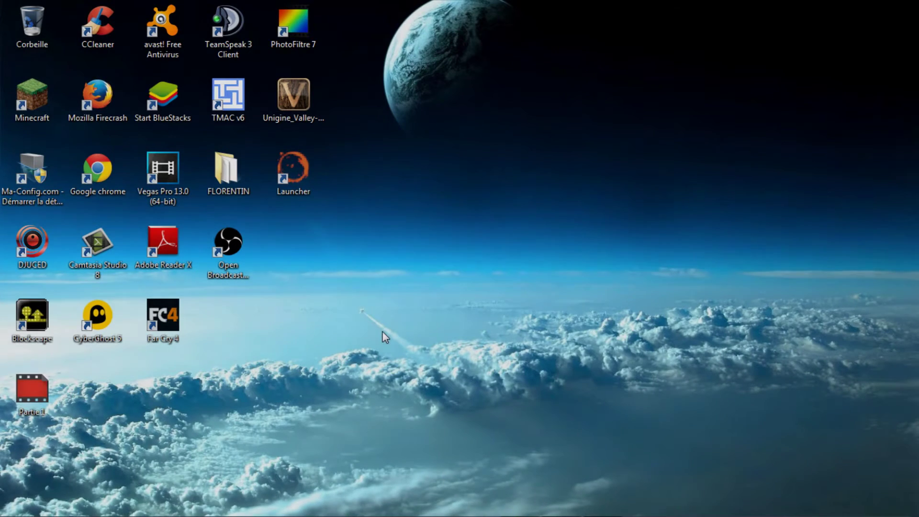
drag(463, 1, 53, 412)
click(49, 450)
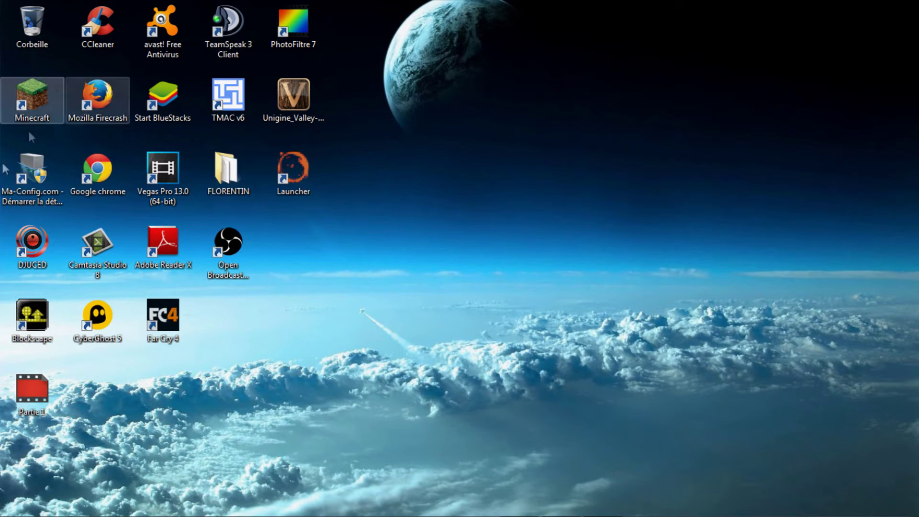
click(18, 503)
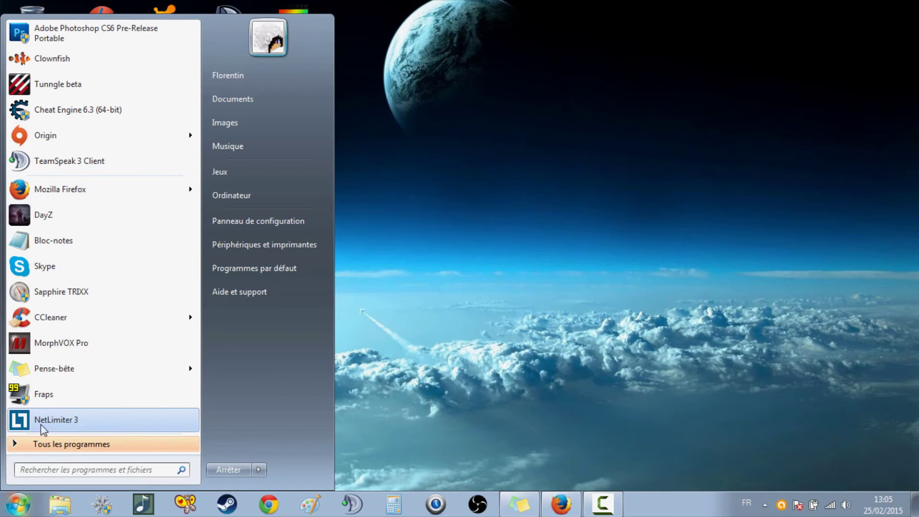
click(628, 448)
click(765, 506)
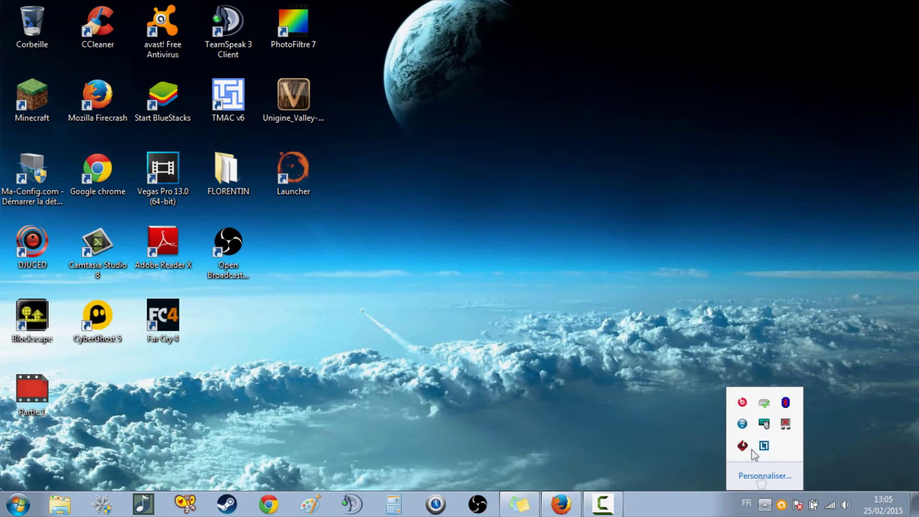
click(636, 349)
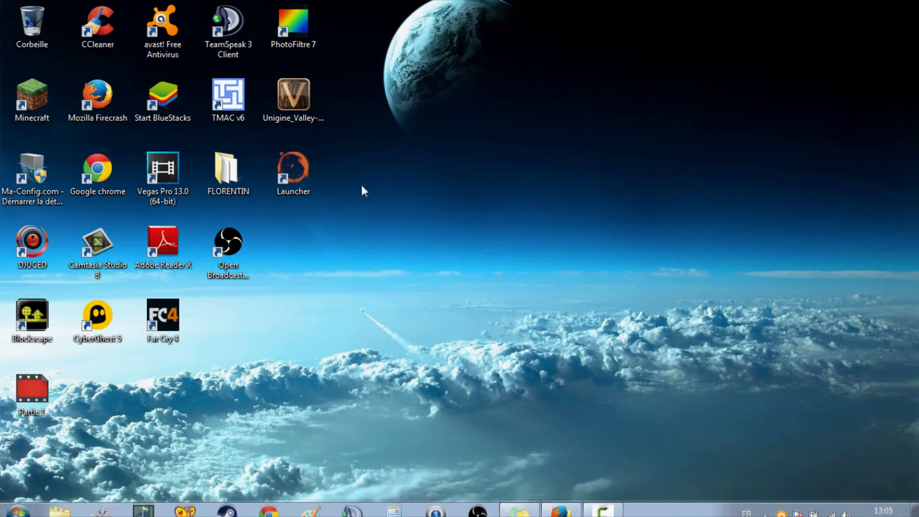
Open the running NetLimiter 3 Client and reposition its window on the desktop.
click(765, 506)
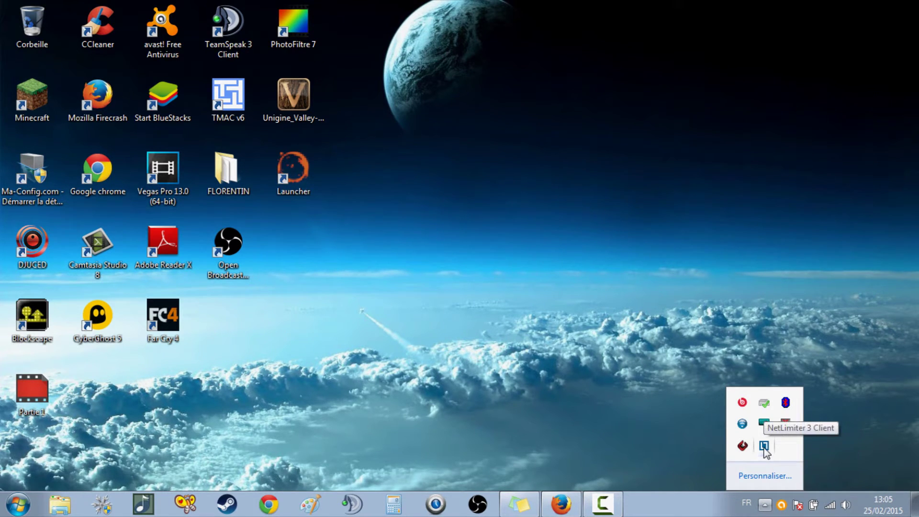
double_click(764, 446)
drag(541, 10, 560, 29)
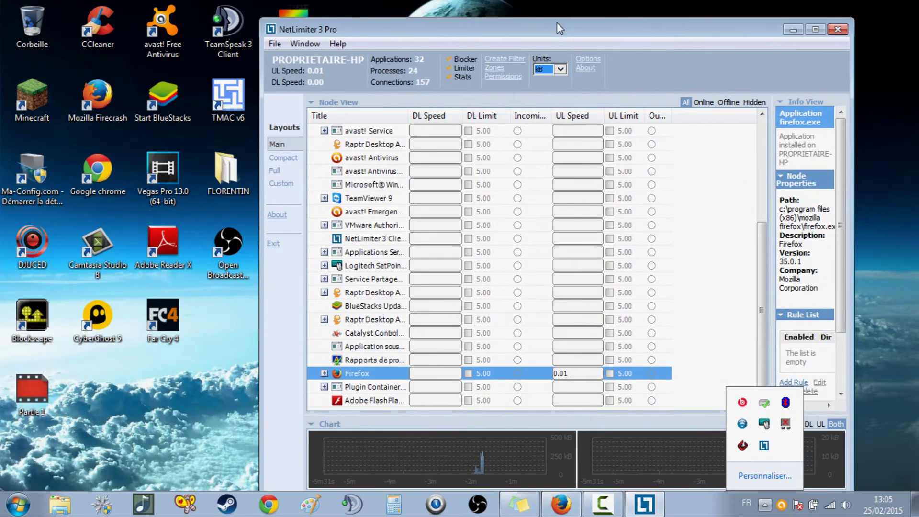
Switch the NetLimiter speed units to B and back to kB.
click(765, 505)
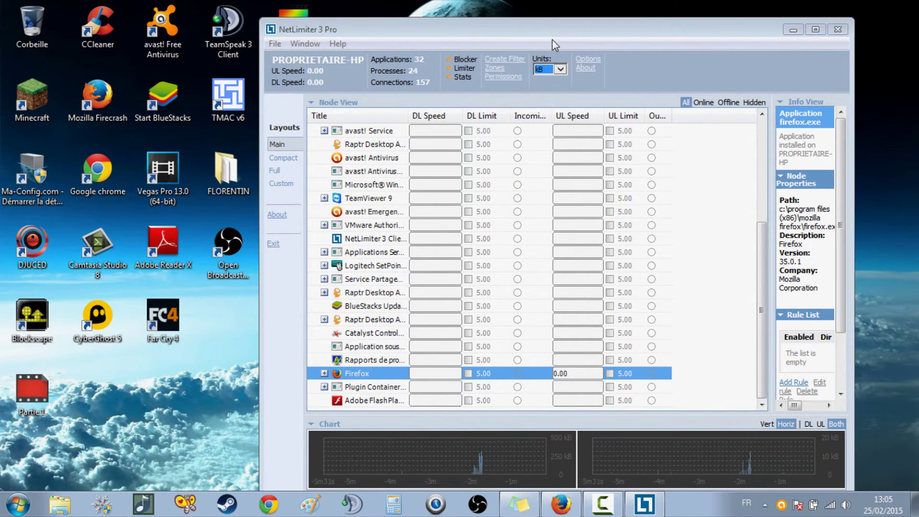
click(532, 27)
drag(534, 31, 509, 22)
click(534, 61)
click(522, 72)
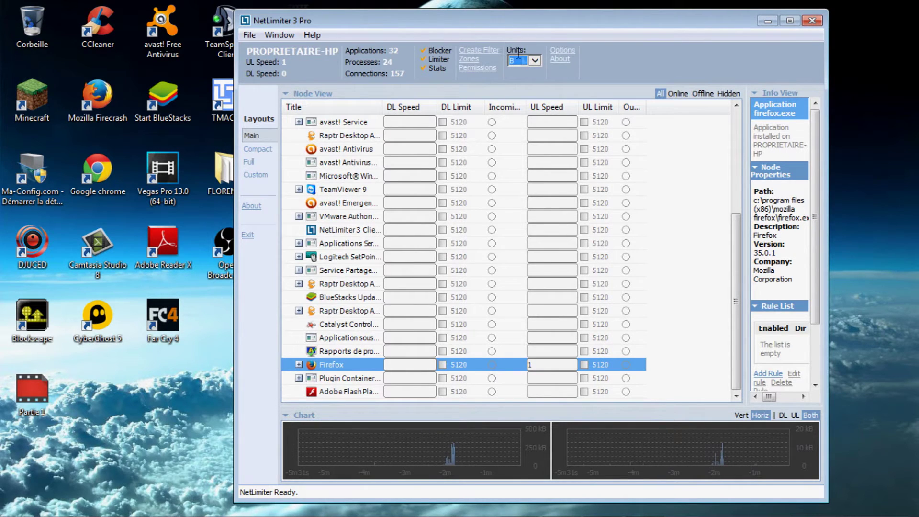
click(536, 61)
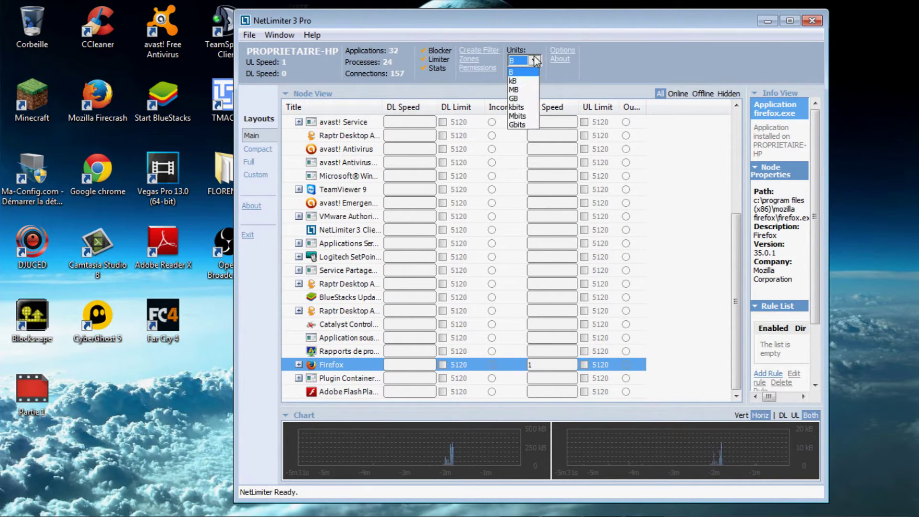
click(514, 80)
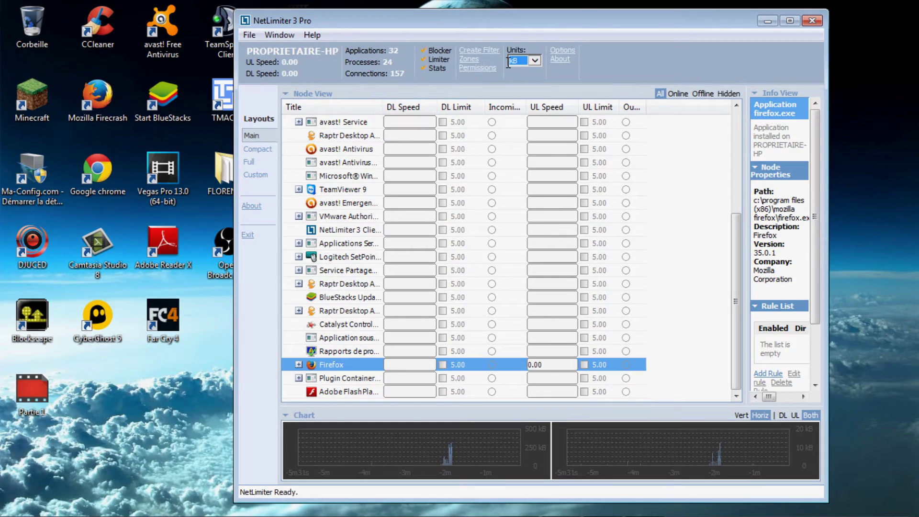
Maximize the NetLimiter window and expand the Firefox entry in the application list.
drag(508, 28, 501, 20)
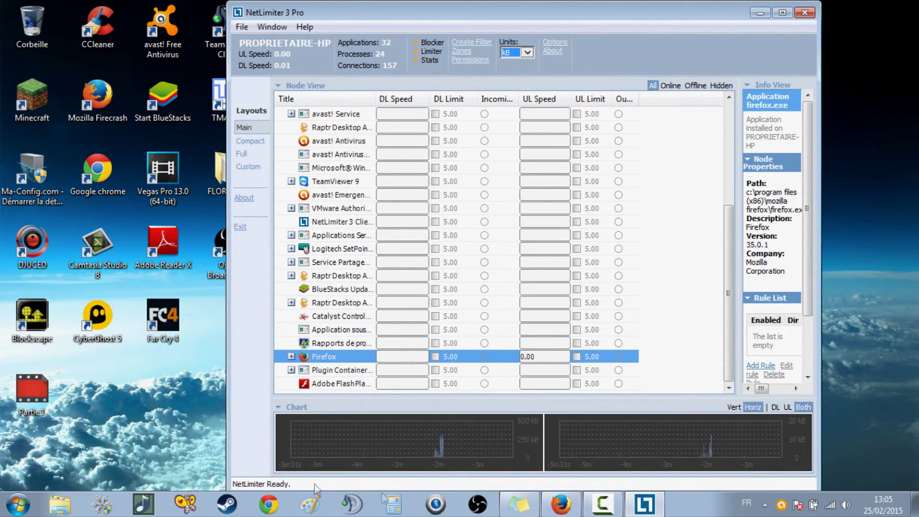
double_click(444, 12)
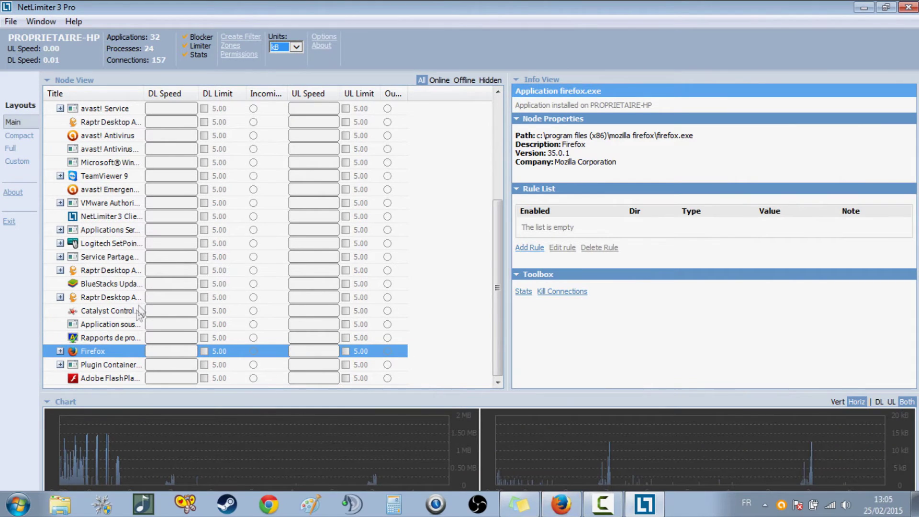
click(560, 509)
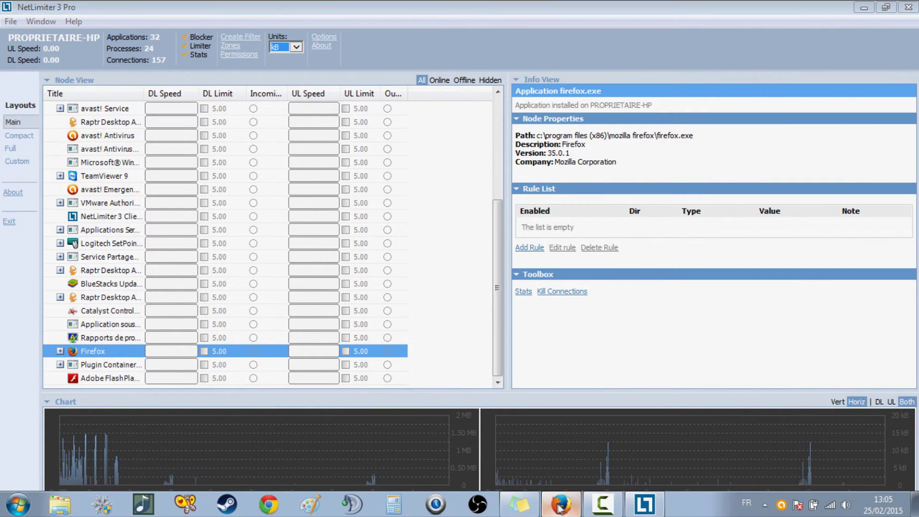
click(864, 7)
click(61, 351)
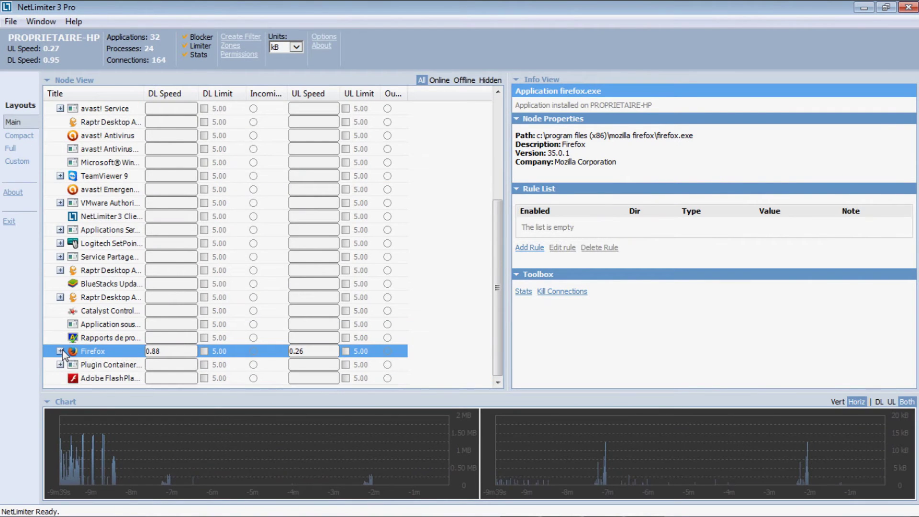
click(60, 351)
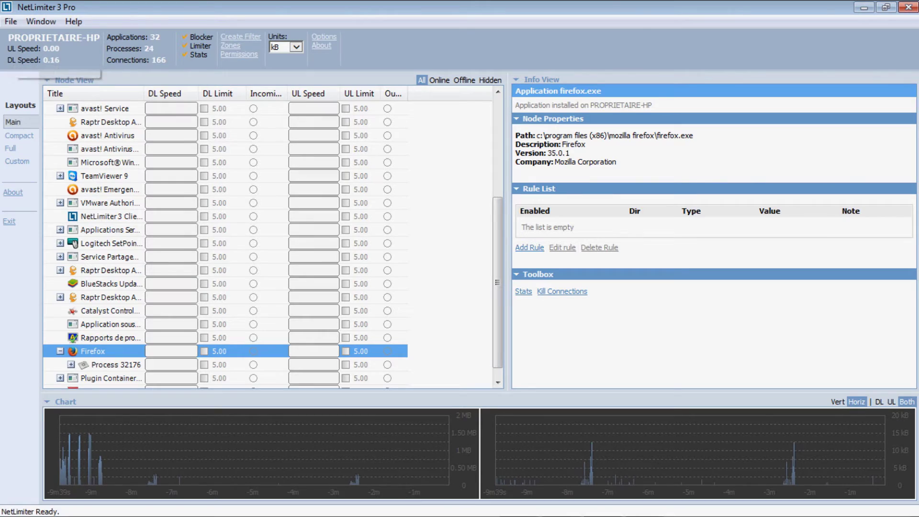
Switch to Firefox, open the recommended YouTube video "Quand il est le Ninja - Palmashow" and pause it.
click(574, 510)
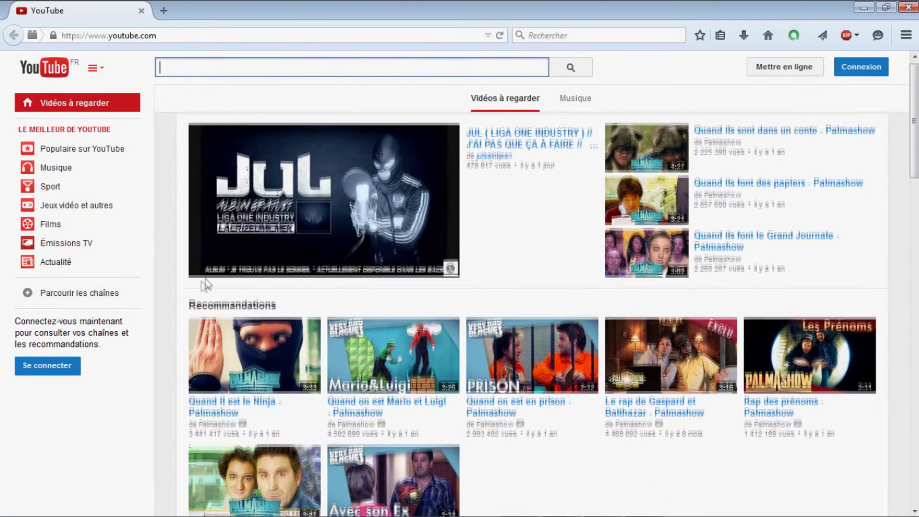
scroll(209, 283, down, 3)
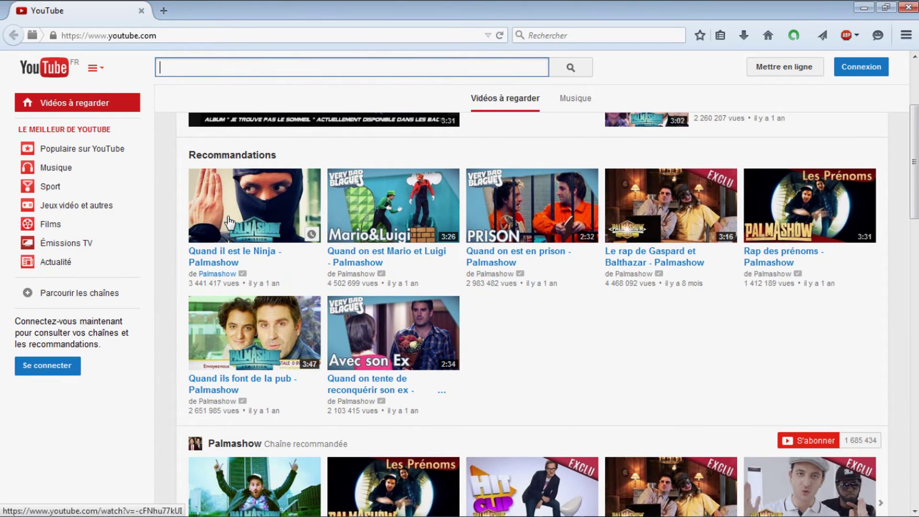
click(213, 225)
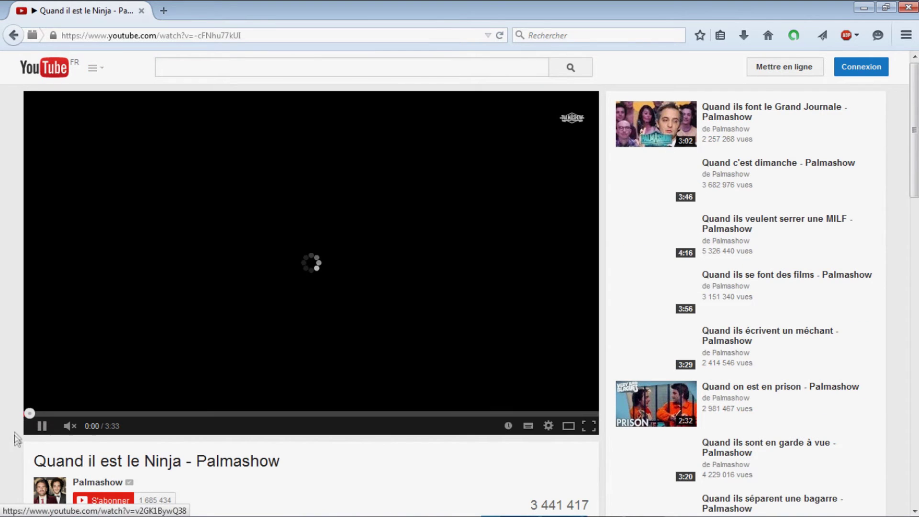
click(40, 426)
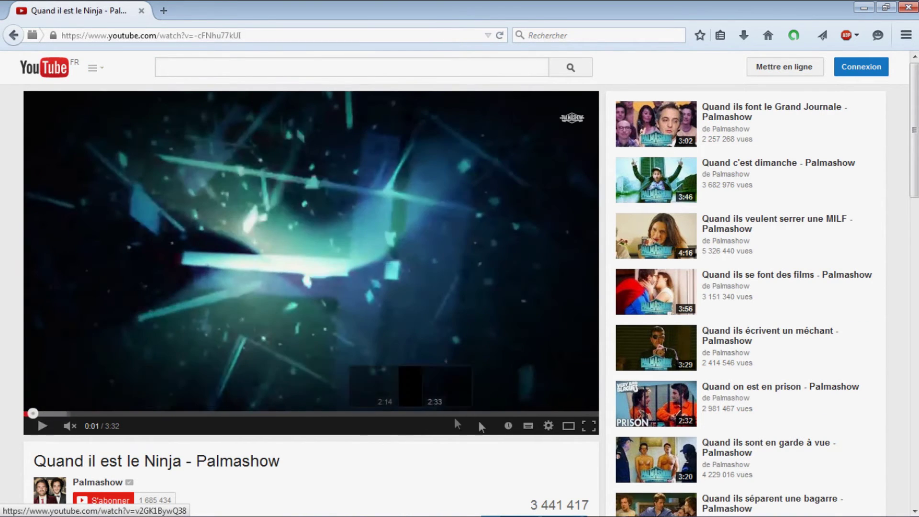
Set the video quality to 720p HD and resume playback.
click(548, 425)
click(535, 393)
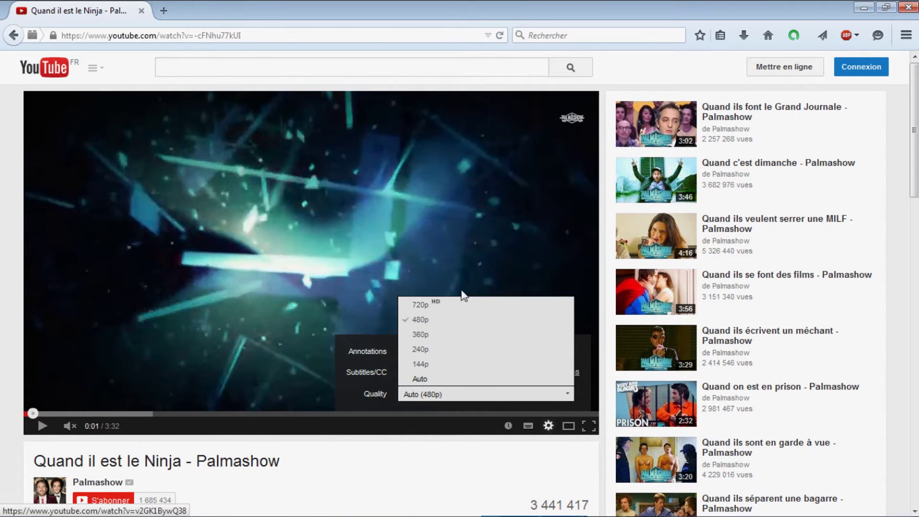
click(453, 304)
click(137, 328)
Switch to NetLimiter and examine Firefox's download and upload speeds alongside the playing video.
click(643, 504)
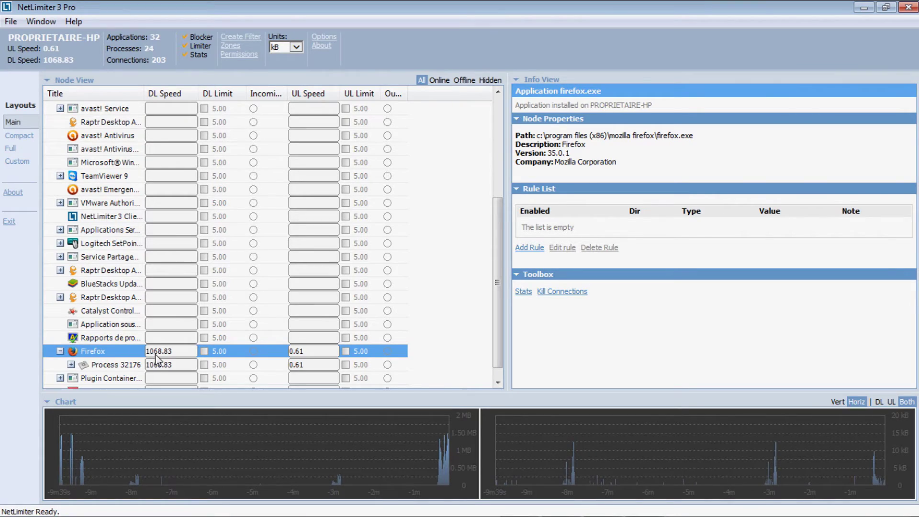
drag(311, 11, 539, 13)
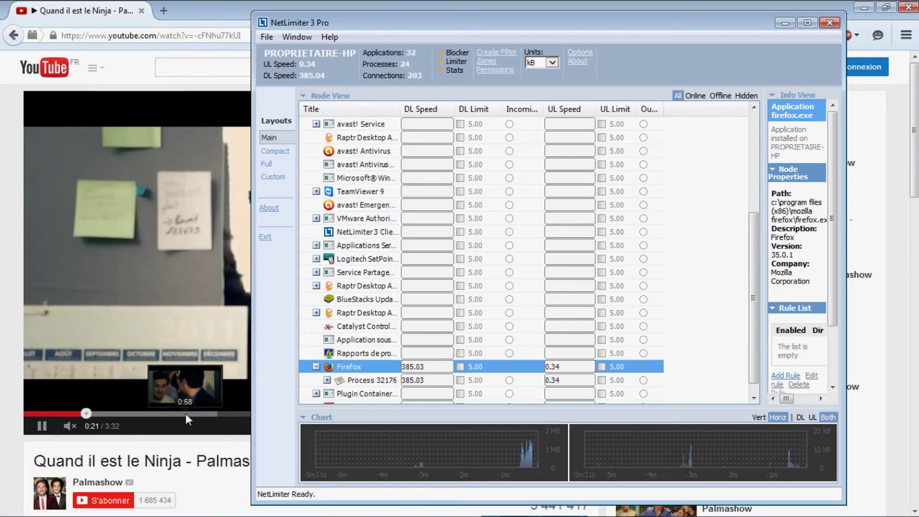
drag(324, 25, 382, 20)
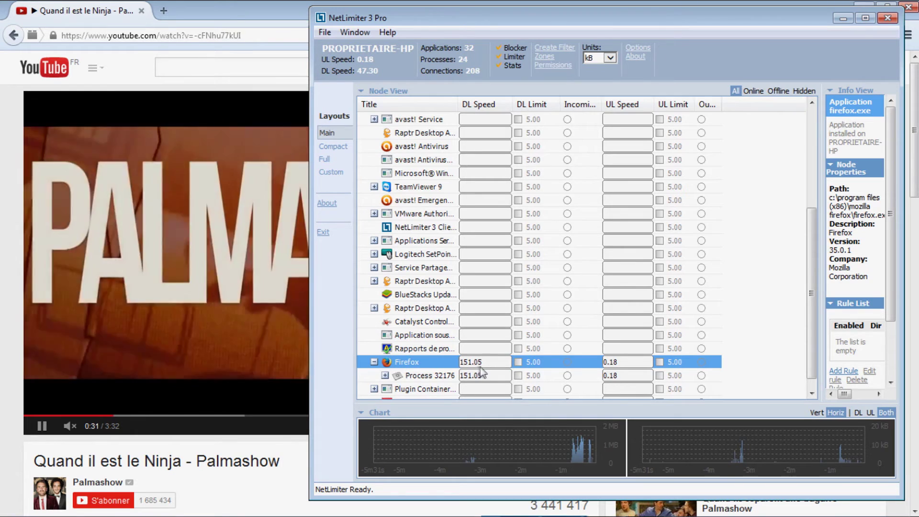
drag(391, 18, 315, 18)
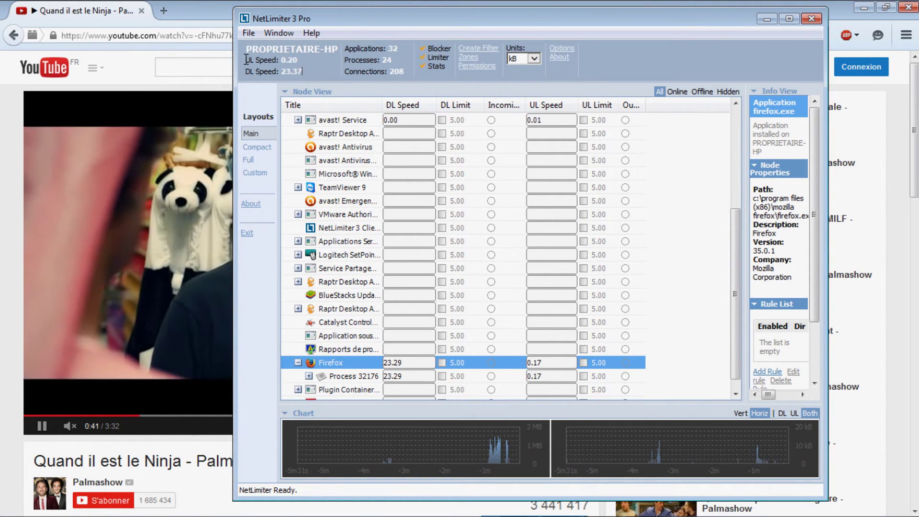
drag(246, 61, 251, 62)
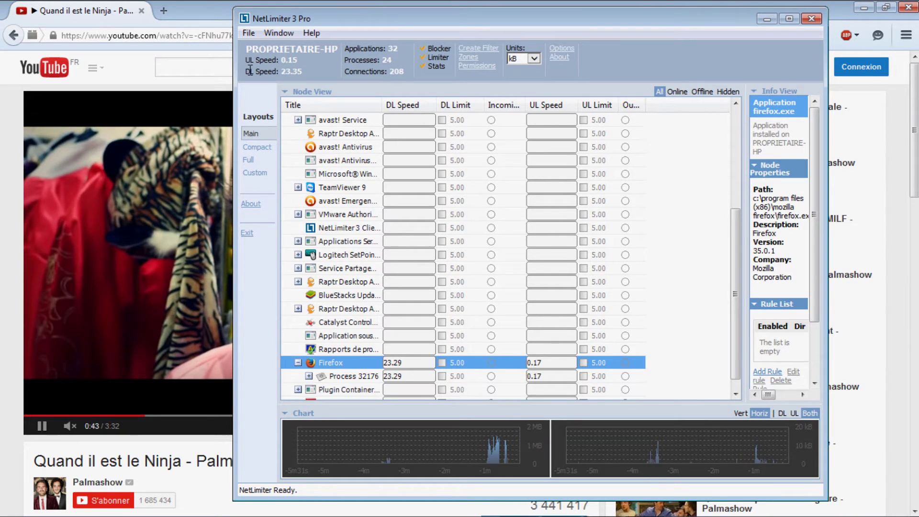
double_click(444, 19)
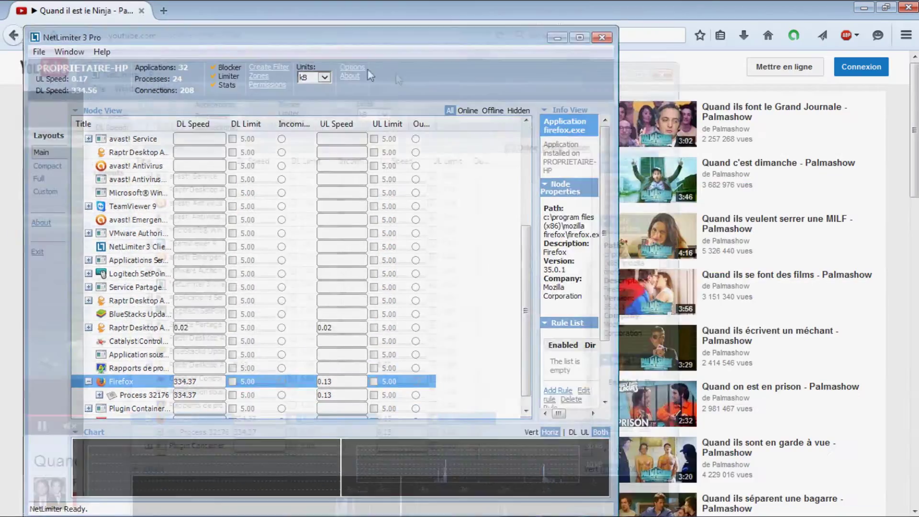
drag(444, 20, 465, 44)
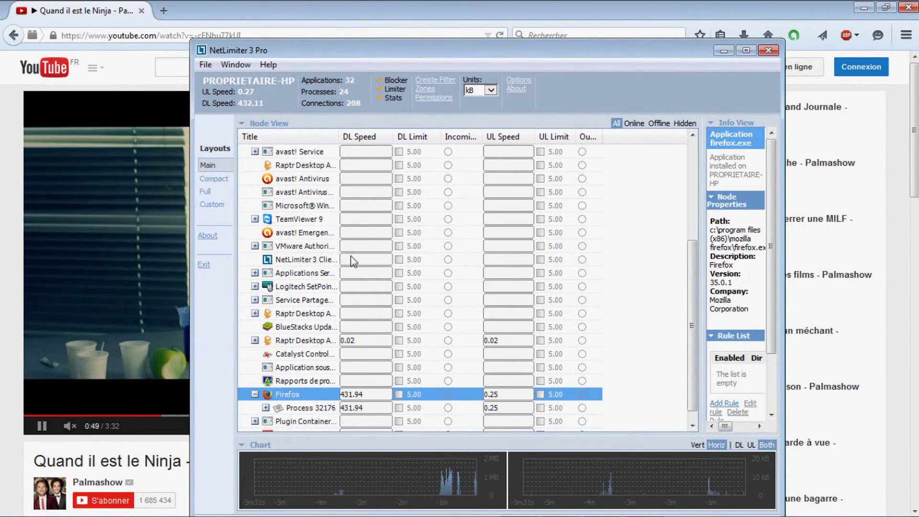
double_click(559, 54)
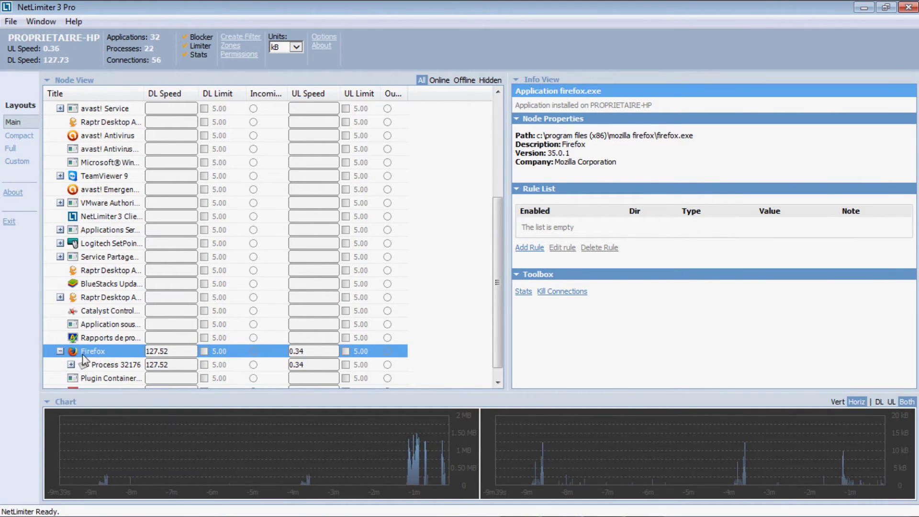
Start a new rule for Firefox with rule type Limit and direction In.
click(532, 249)
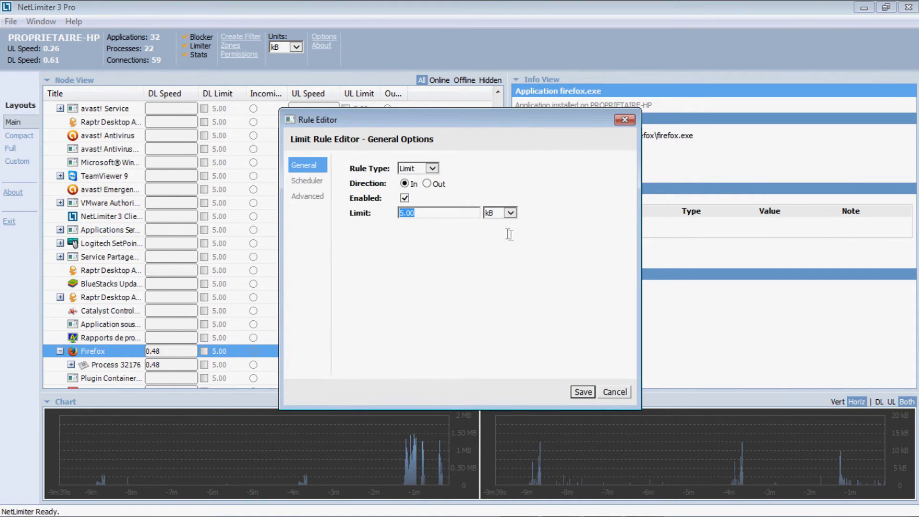
click(432, 170)
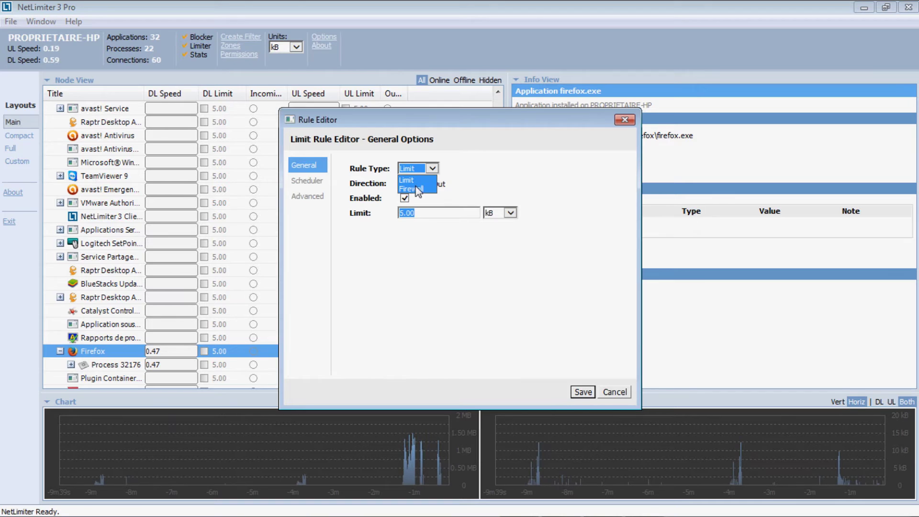
click(404, 177)
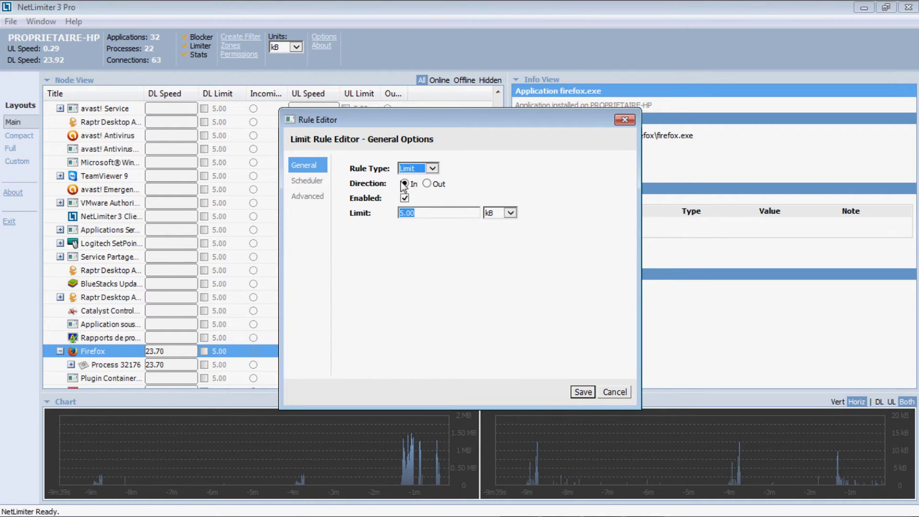
click(413, 184)
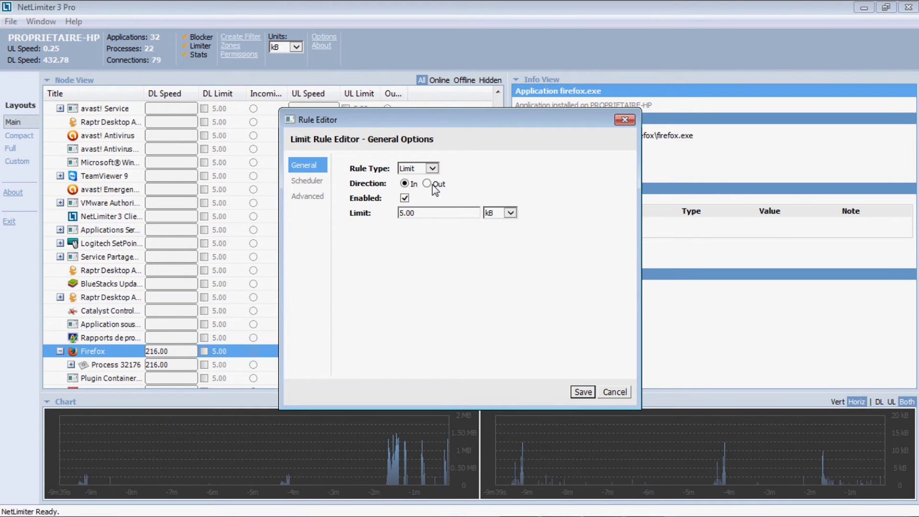
Try the Firefox rule with direction Out and limits of 400 kB and 800 kB.
click(432, 184)
click(510, 212)
click(498, 234)
drag(437, 212, 345, 215)
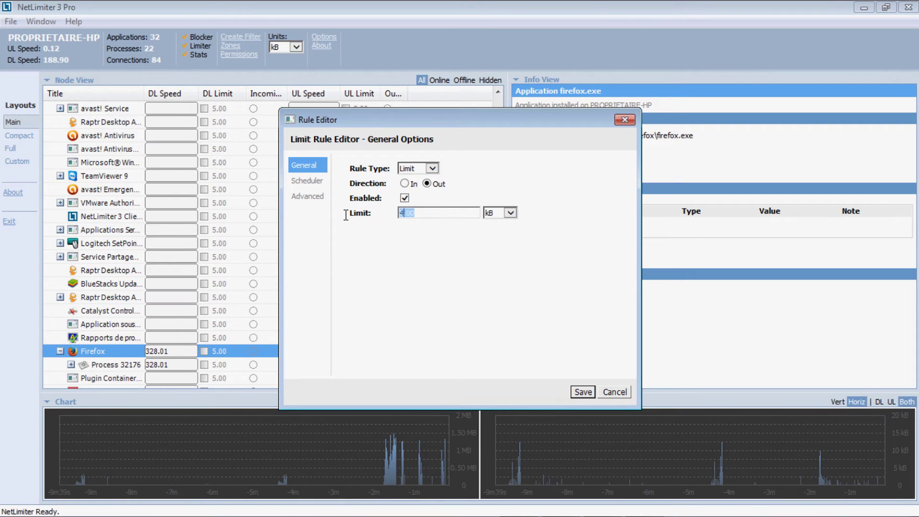
drag(425, 217, 376, 217)
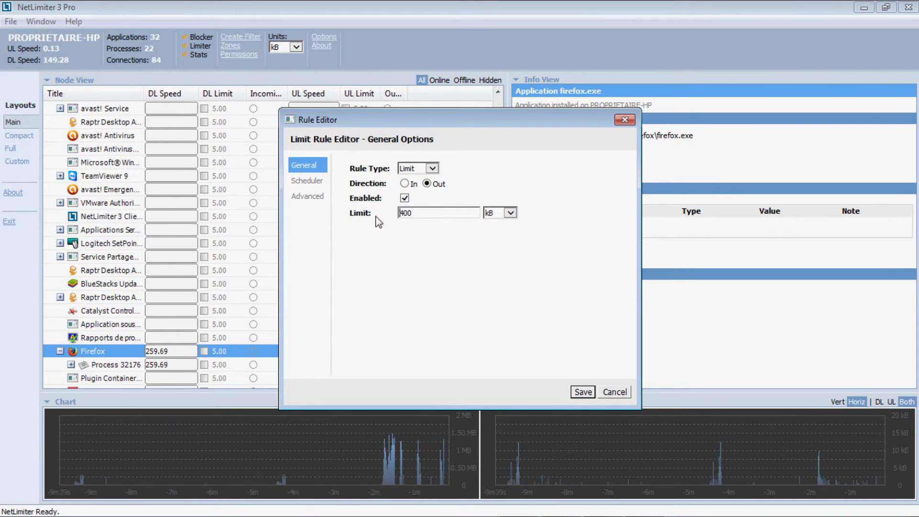
key(BackSpace)
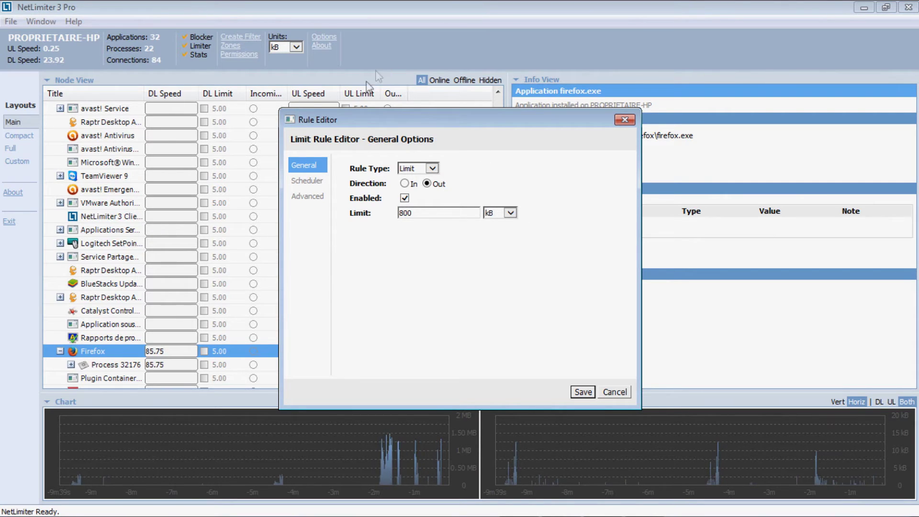
click(421, 213)
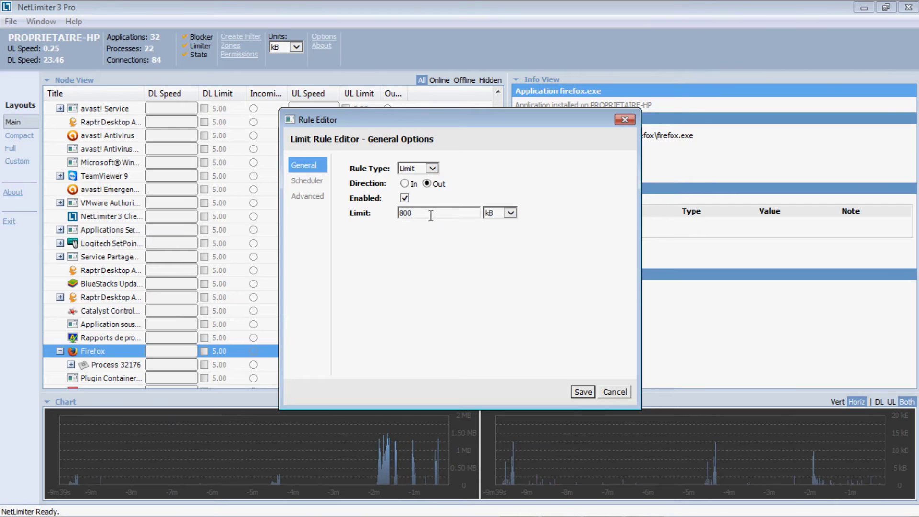
drag(412, 216, 402, 218)
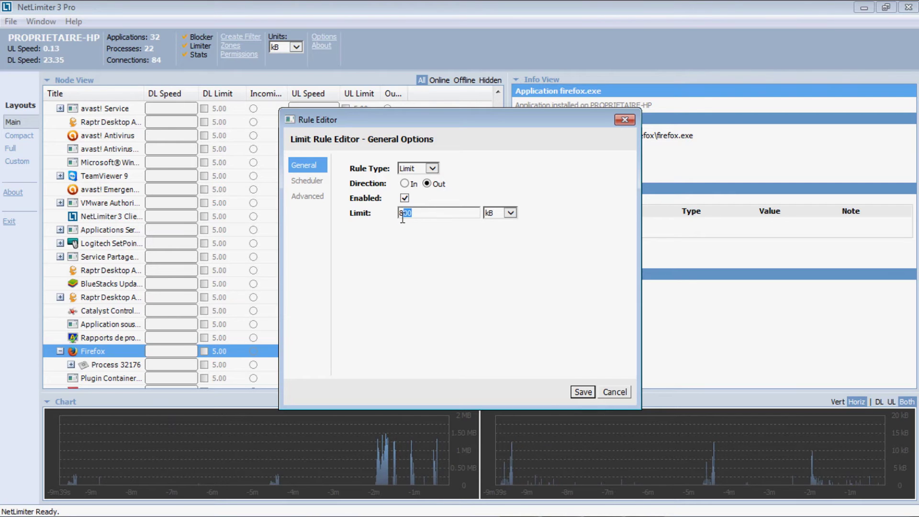
Return the Firefox rule to direction In, enter its limit in kB and save the rule.
text(0)
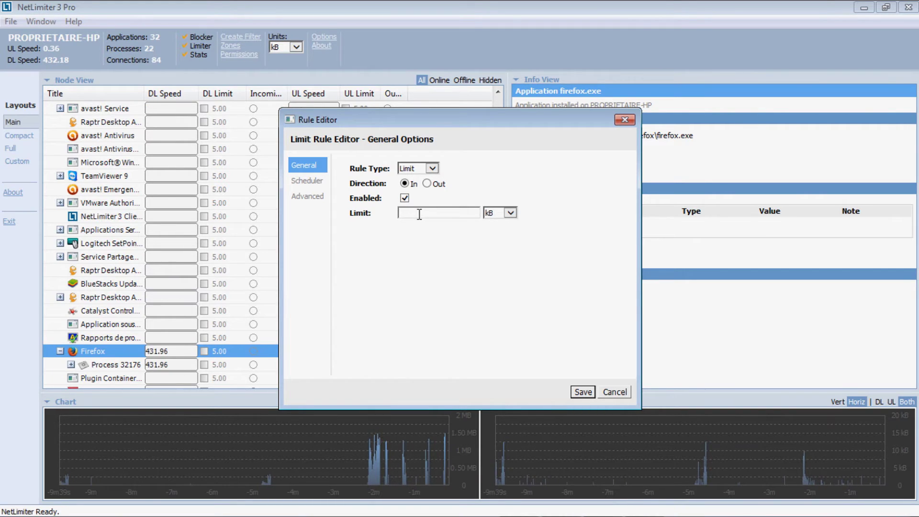
text(0)
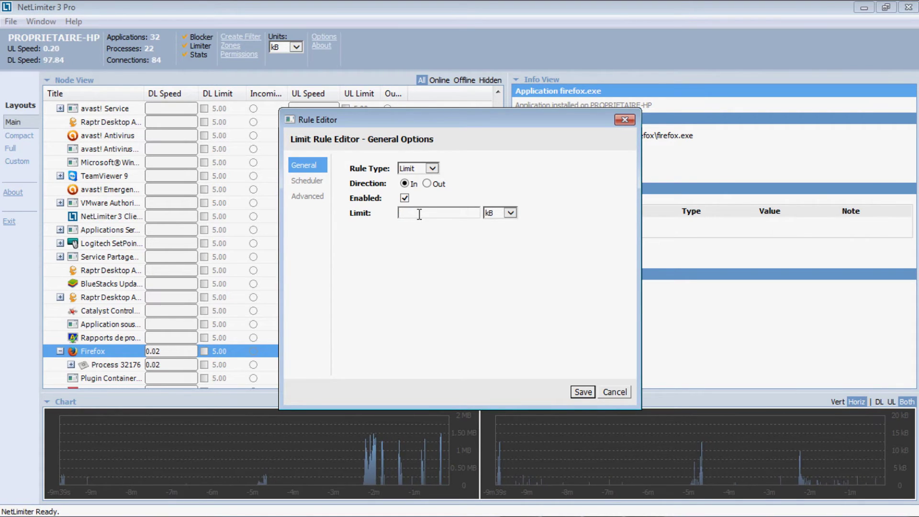
click(581, 391)
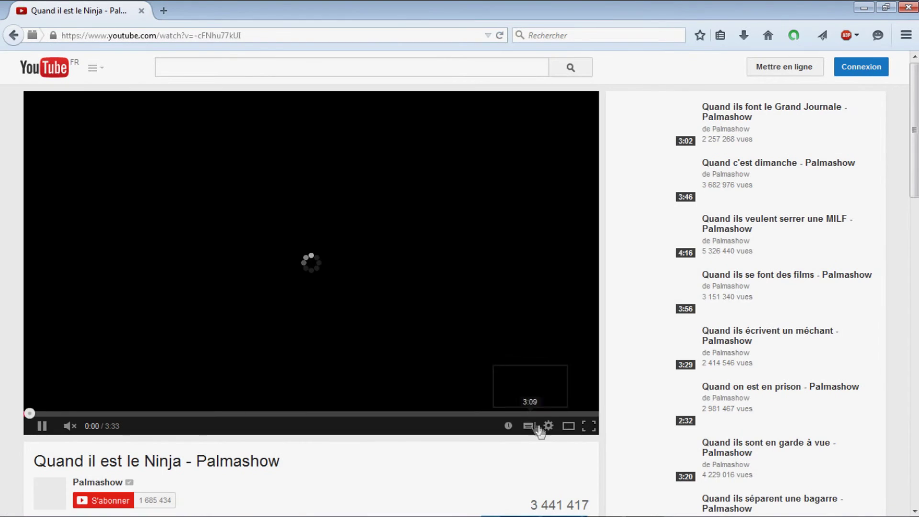
Set the YouTube video's playback quality to 720p HD.
click(547, 426)
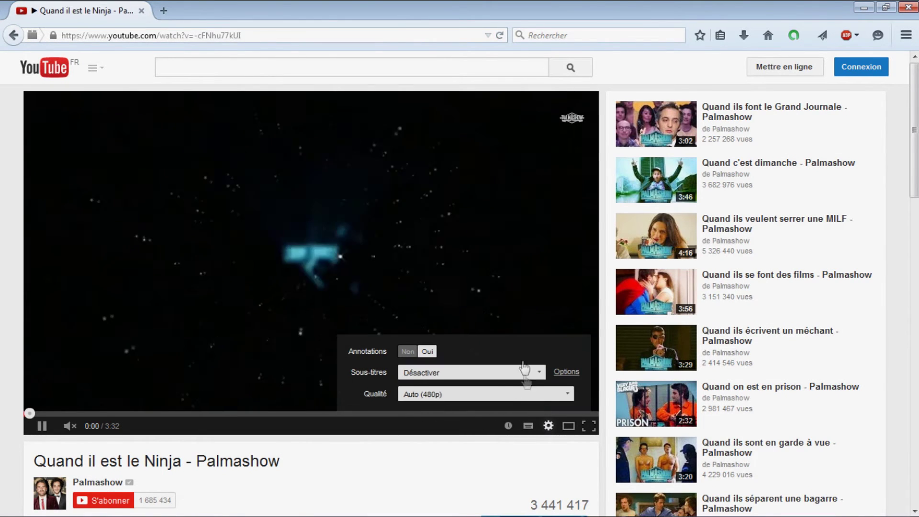
click(493, 394)
click(468, 304)
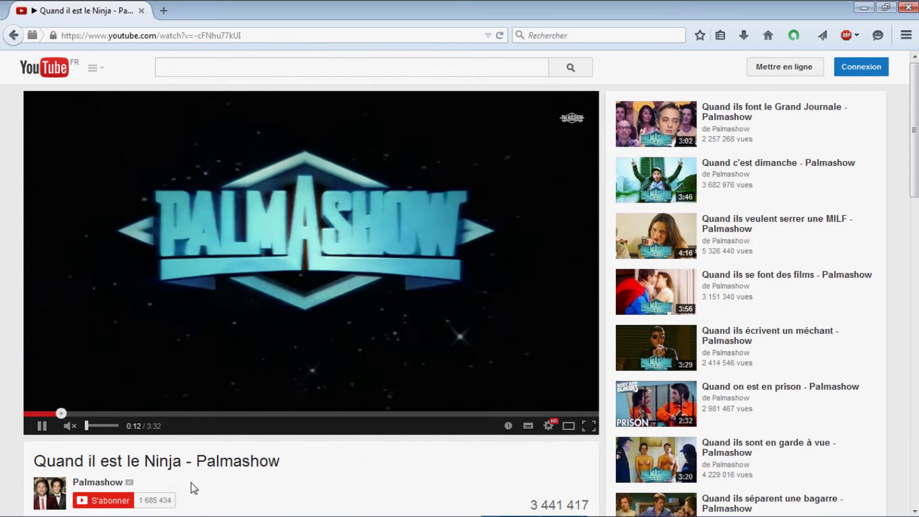
Switch to NetLimiter and maximize its window to view Firefox's speeds and rule list.
mouse_move(566, 510)
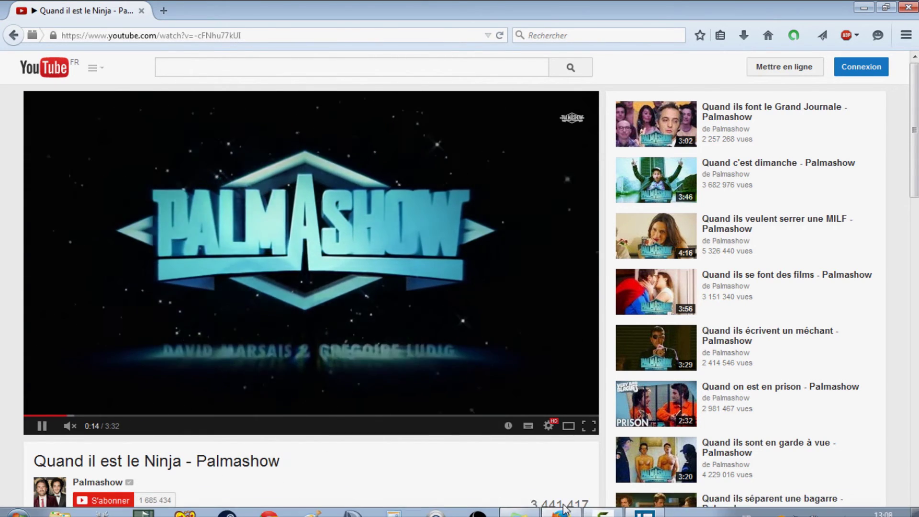
click(644, 513)
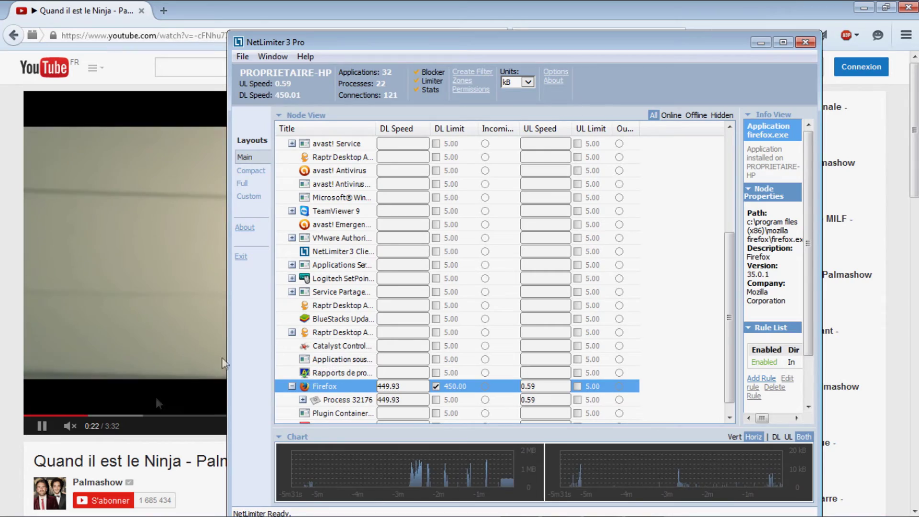
drag(346, 40, 337, 0)
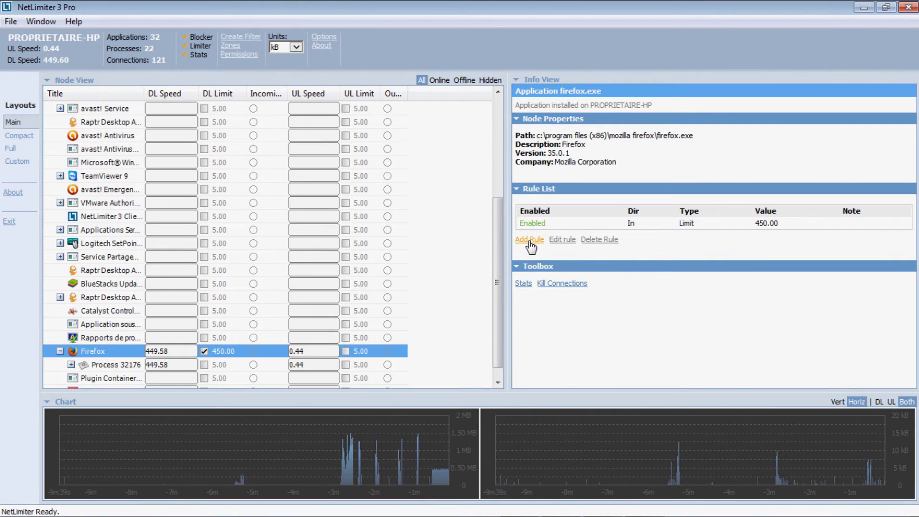
Edit Firefox's inbound limit rule to 125 kB and save it.
click(530, 223)
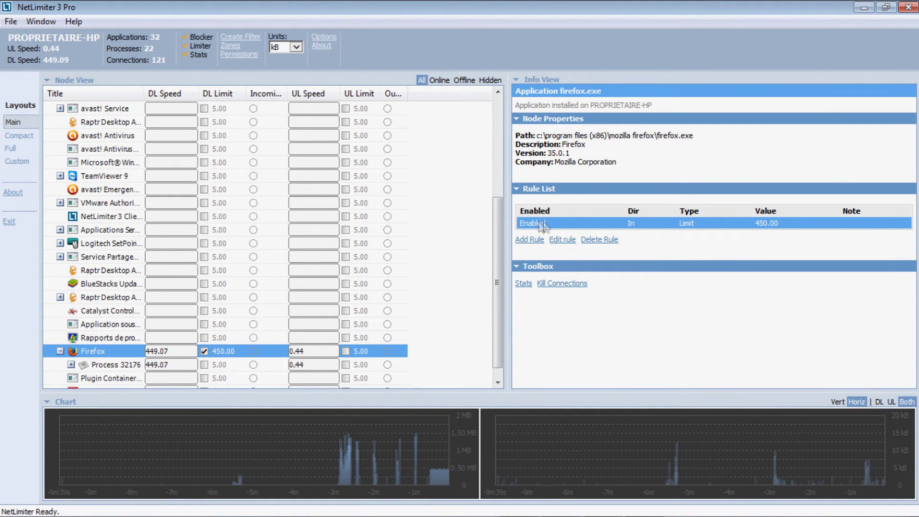
click(554, 239)
click(456, 211)
text(125)
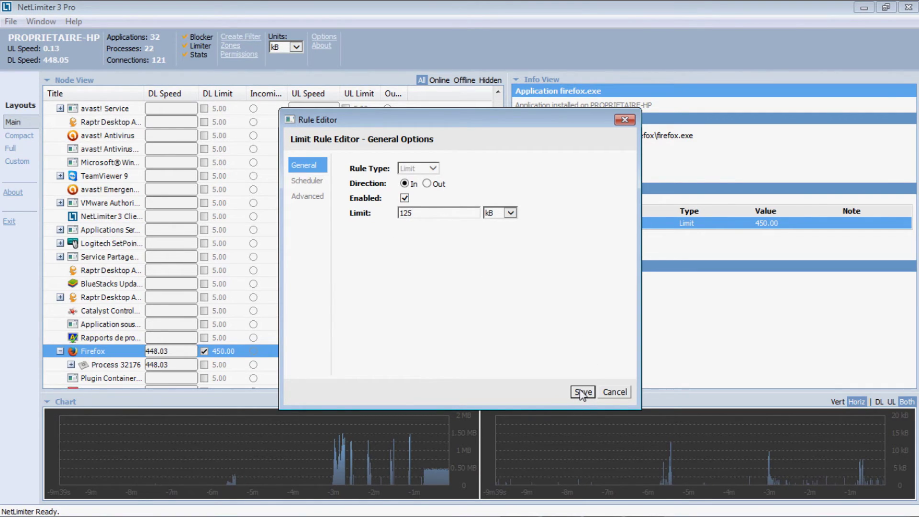
click(587, 392)
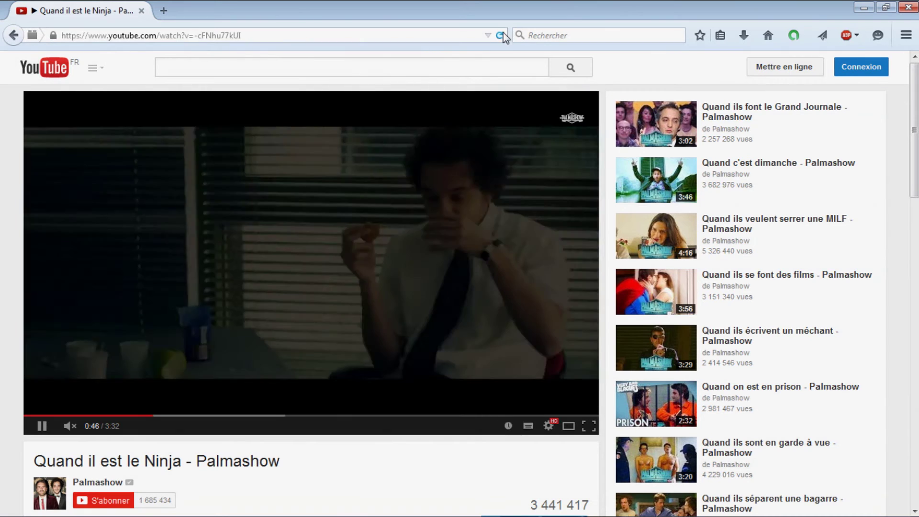
Reload the YouTube video page in Firefox and set the playback quality to 720p HD.
click(499, 35)
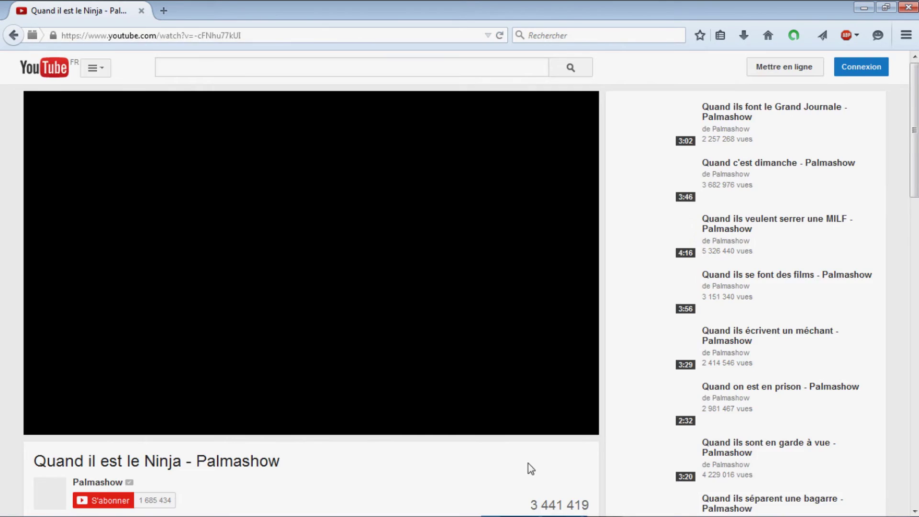
click(547, 425)
click(531, 393)
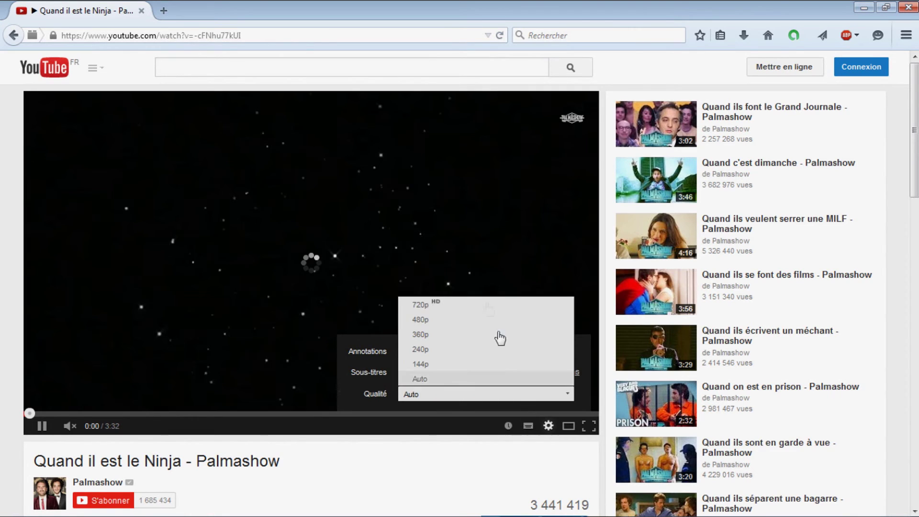
click(481, 310)
mouse_move(90, 500)
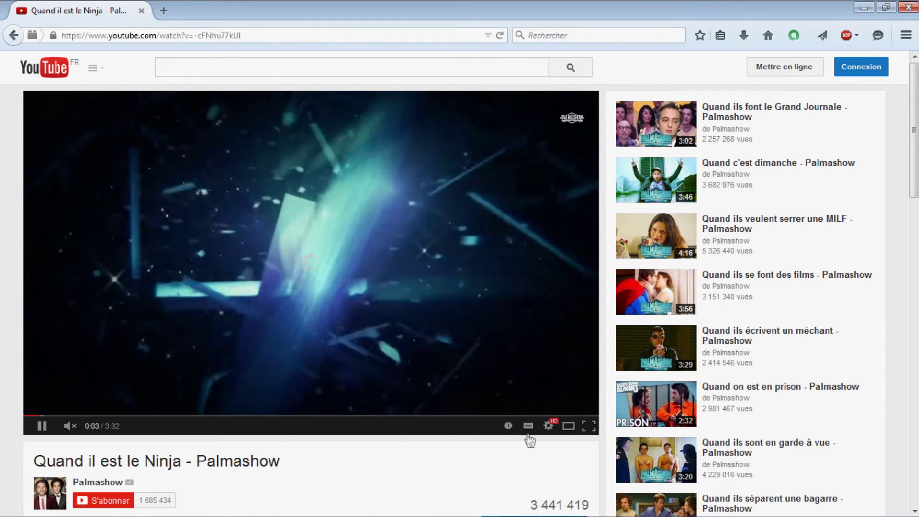
click(558, 428)
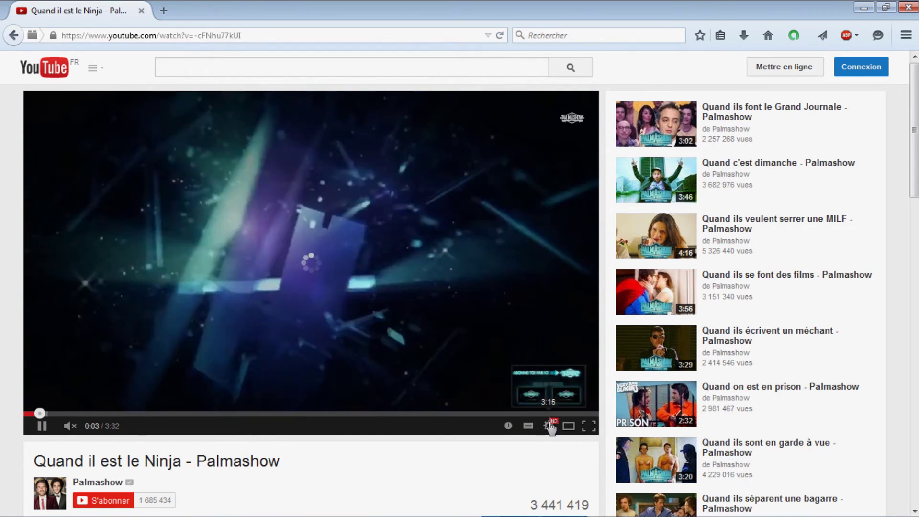
double_click(496, 460)
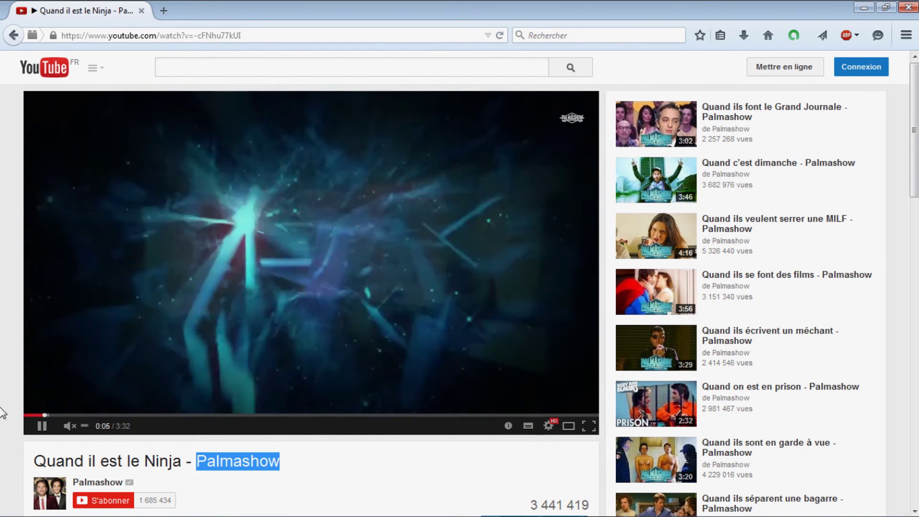
click(364, 465)
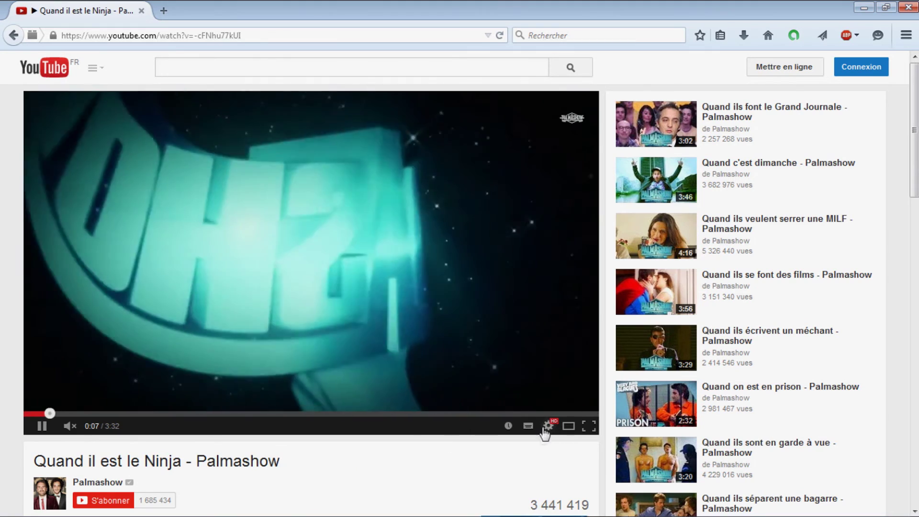
Switch to NetLimiter to check the total download speed under the limit, and minimize it.
mouse_move(601, 512)
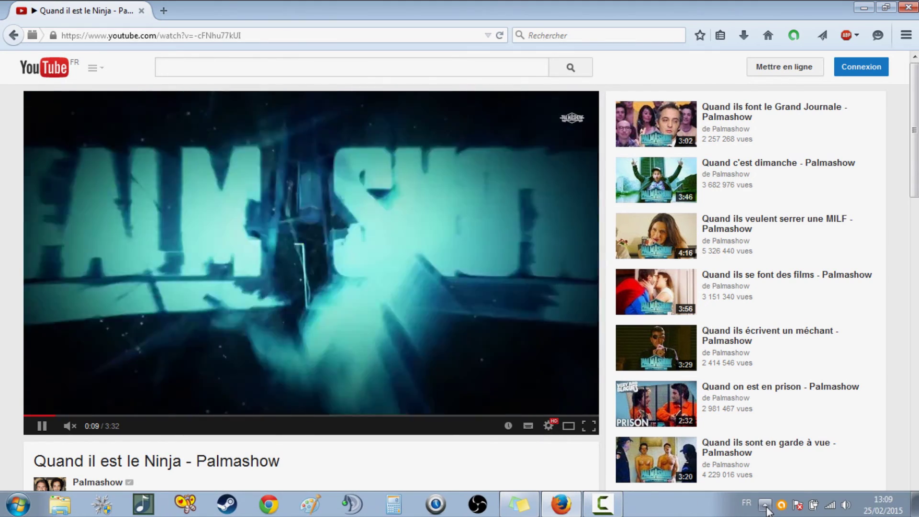
click(764, 505)
double_click(764, 446)
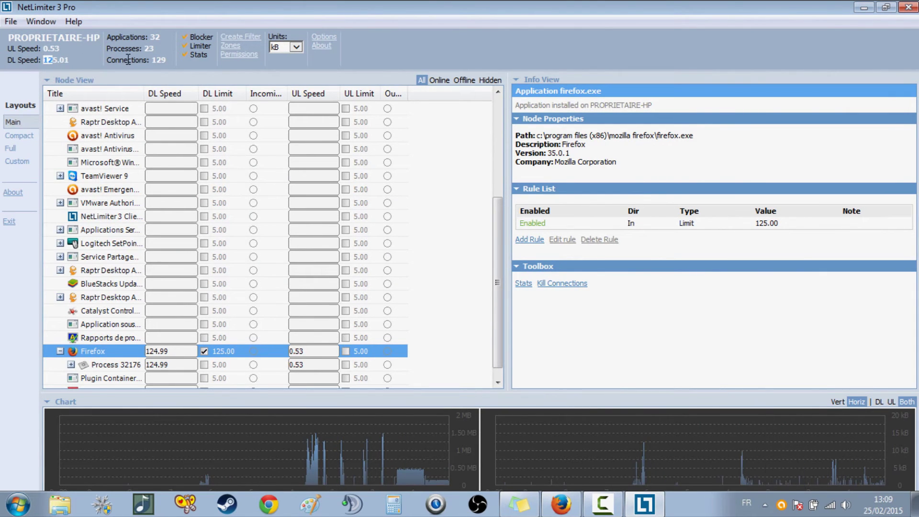
click(863, 8)
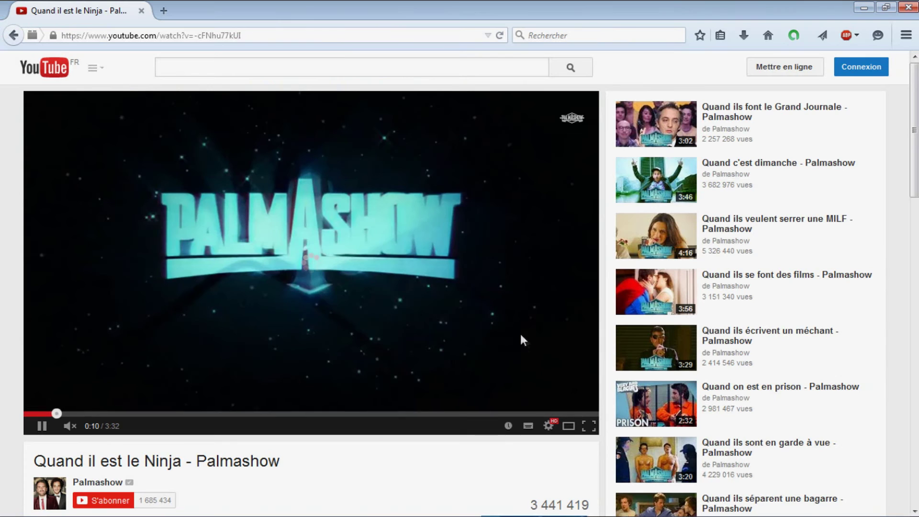
Lower the video's playback quality to 360p and skip slightly ahead in the video.
click(549, 426)
click(536, 400)
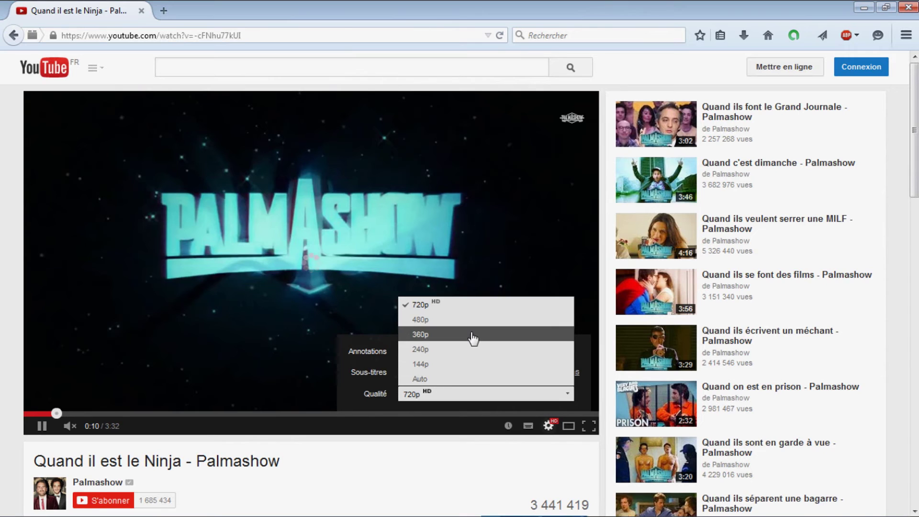
click(463, 333)
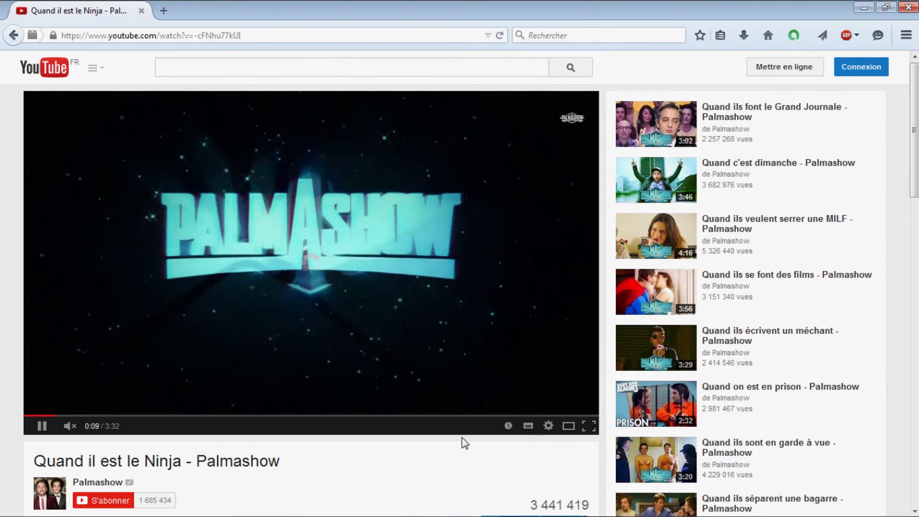
click(548, 425)
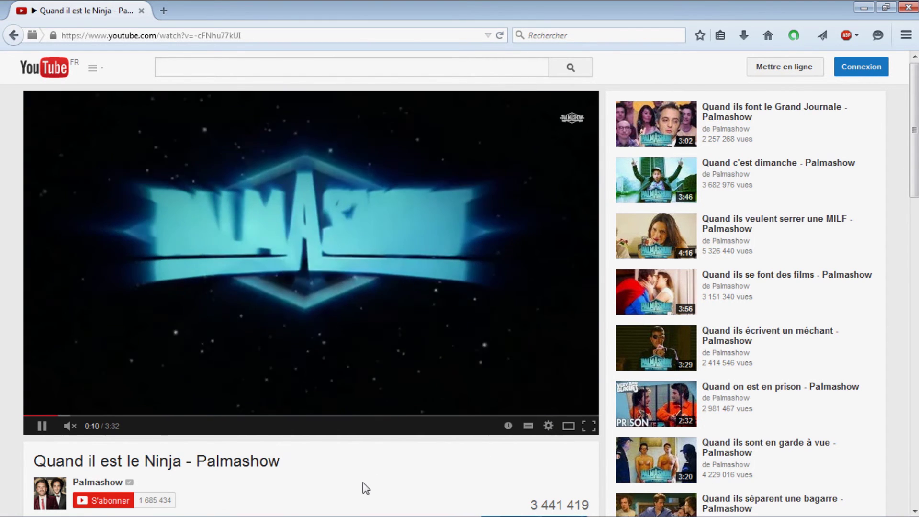
mouse_move(429, 505)
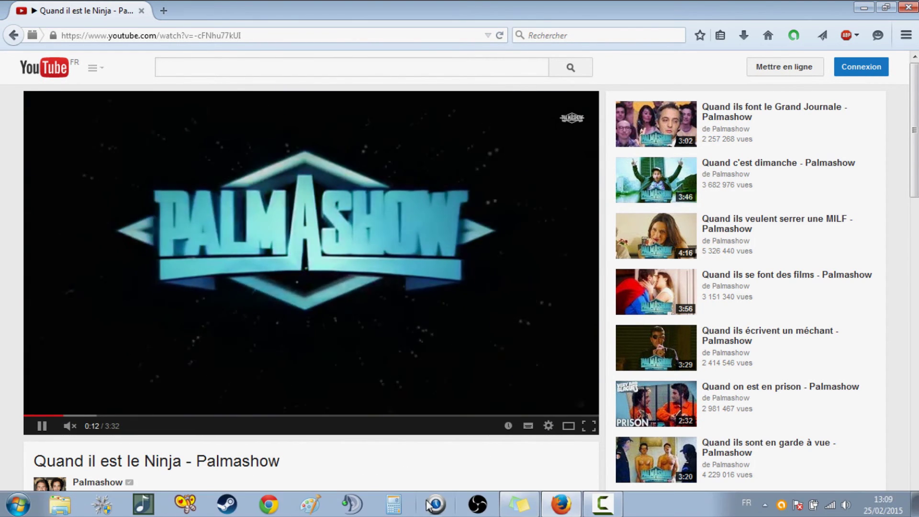
click(84, 415)
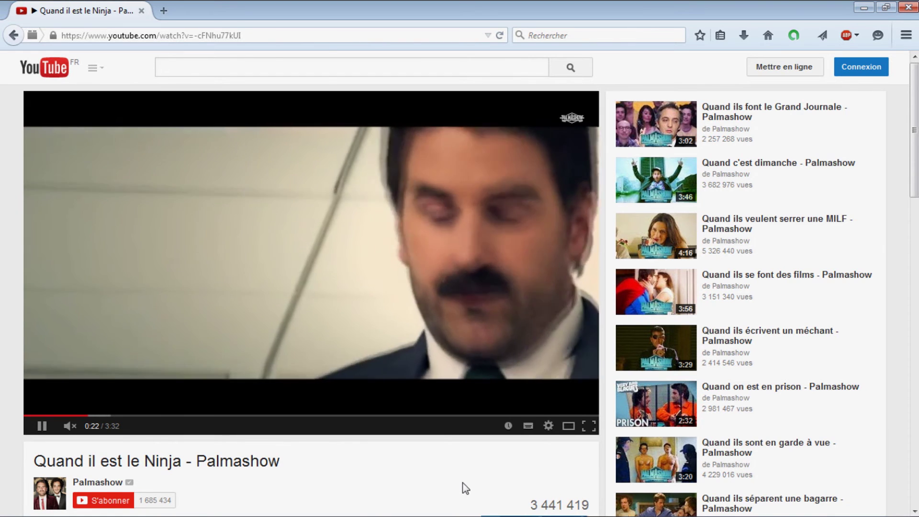
Raise the video's playback quality to 480p and skip slightly ahead in the video.
click(548, 425)
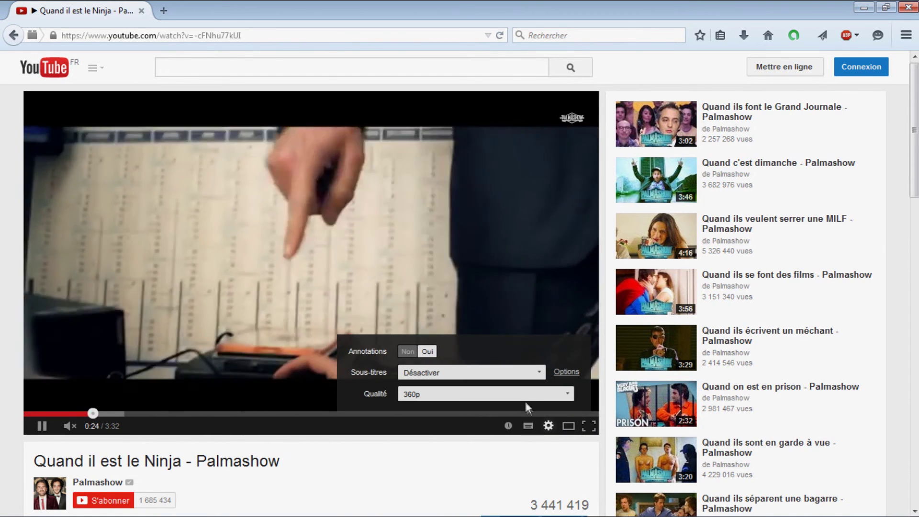
click(523, 396)
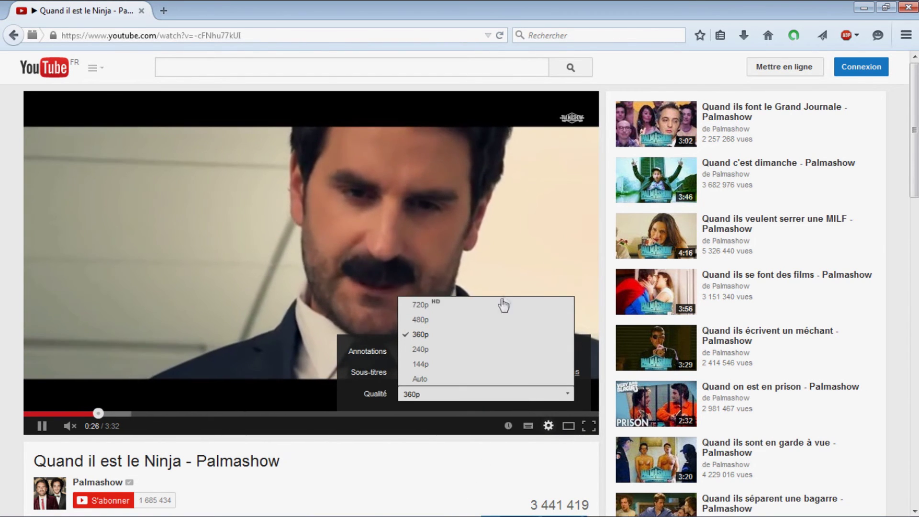
click(477, 319)
click(111, 413)
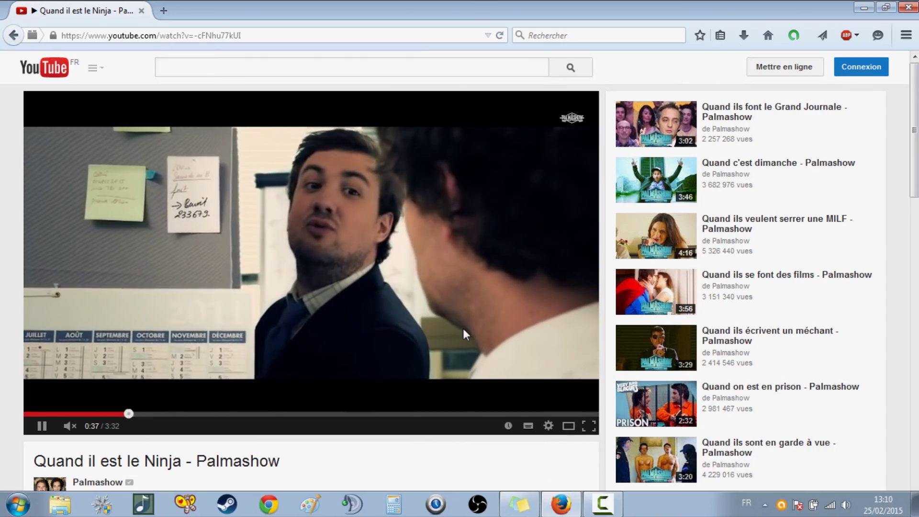
Pause the YouTube video and switch to NetLimiter.
scroll(375, 452, down, 2)
scroll(375, 452, up, 2)
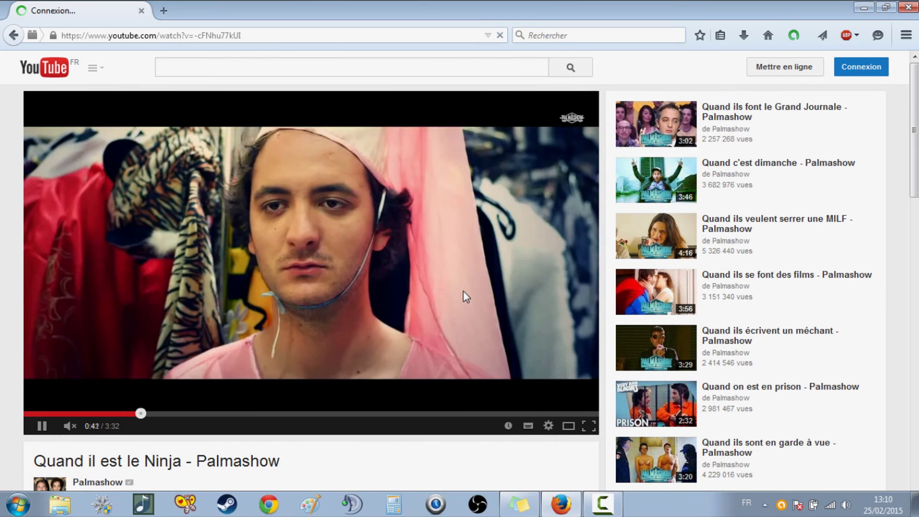
click(463, 291)
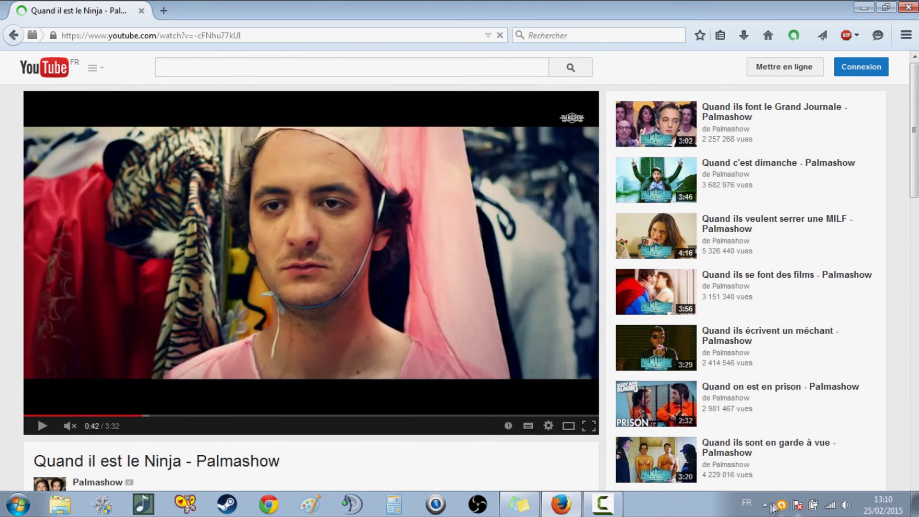
click(765, 504)
double_click(763, 446)
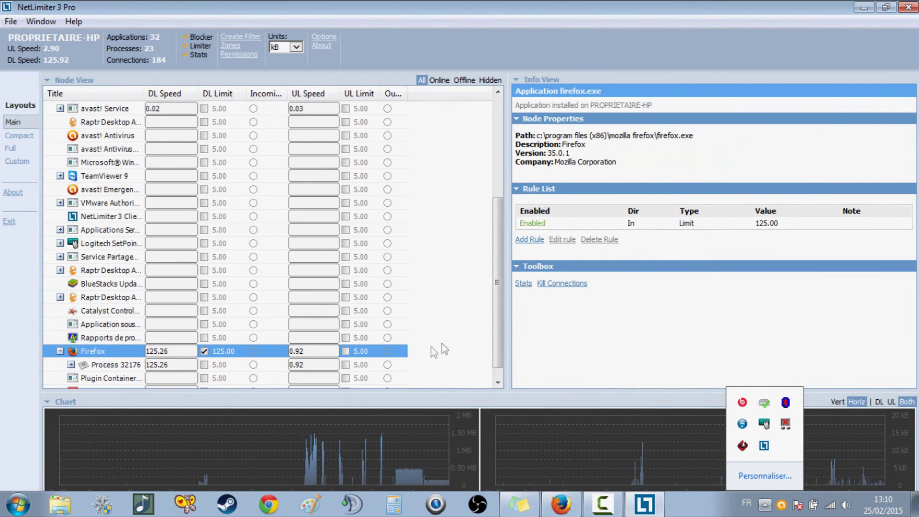
Try a limit rule for Firefox with direction Out and the unit kB, closing the rule editor without saving.
click(561, 240)
click(427, 184)
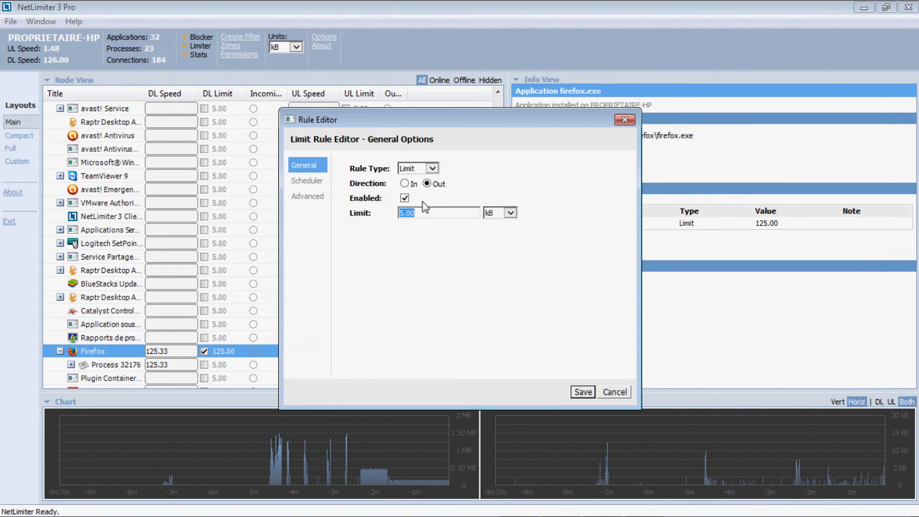
click(501, 214)
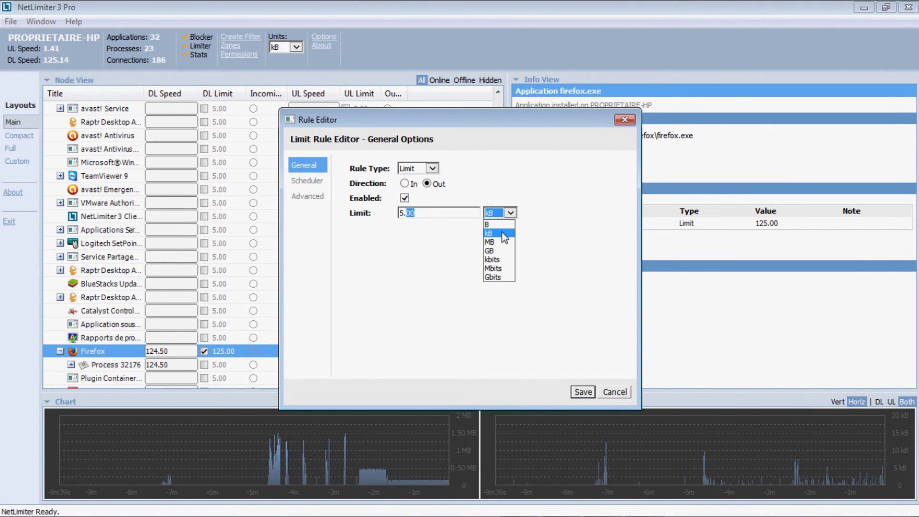
click(503, 234)
drag(436, 215, 327, 207)
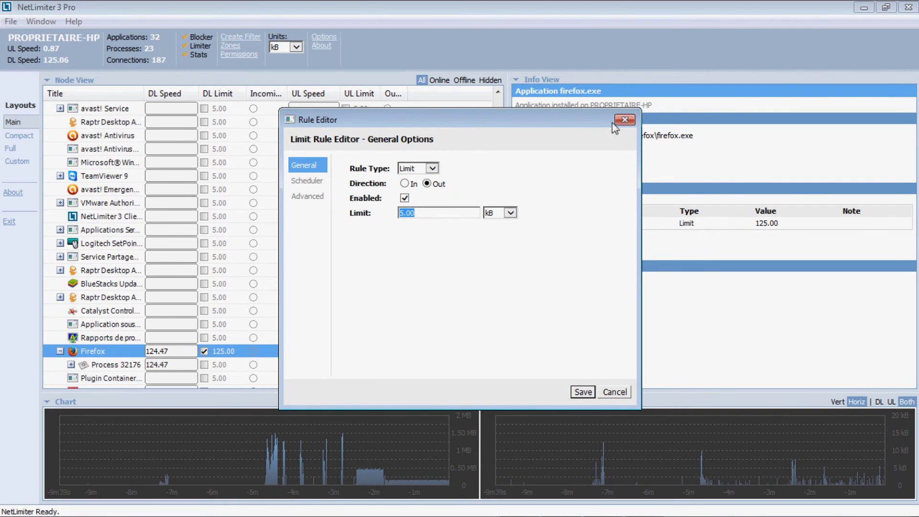
click(624, 120)
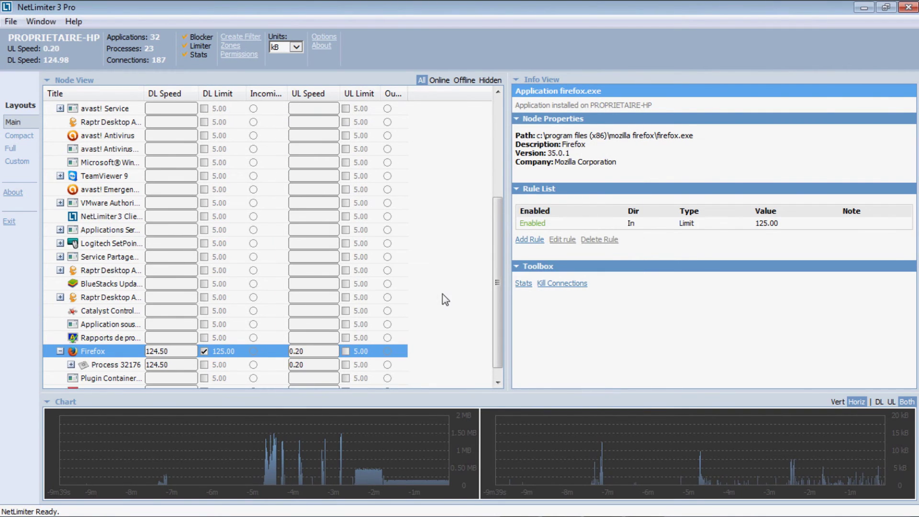
Turn on the 5 kB download limit for the BlueStacks updater and turn it off again.
mouse_move(497, 282)
mouse_down()
mouse_move(515, 194)
mouse_move(500, 297)
mouse_up()
click(96, 275)
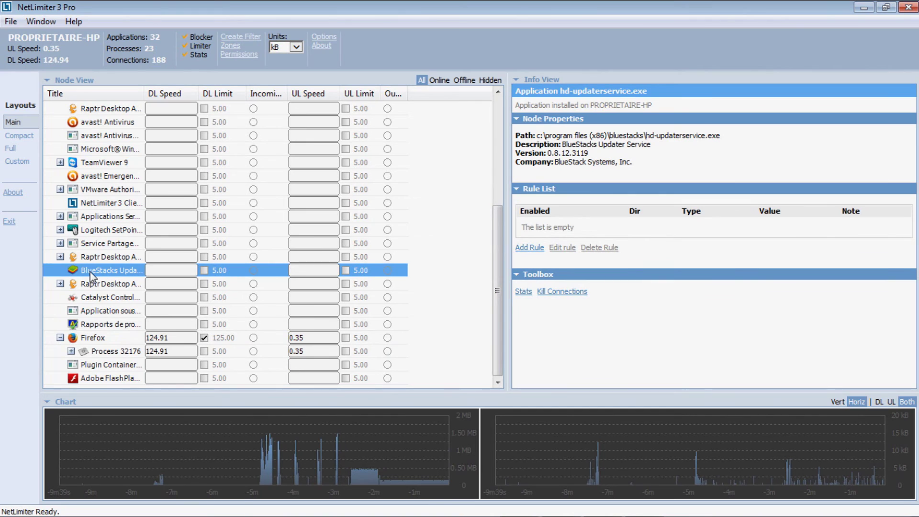
click(205, 271)
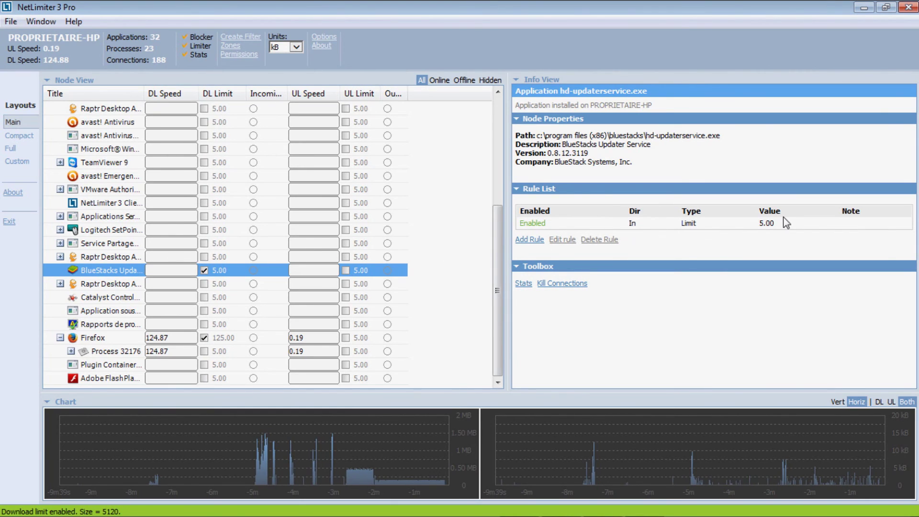
click(201, 274)
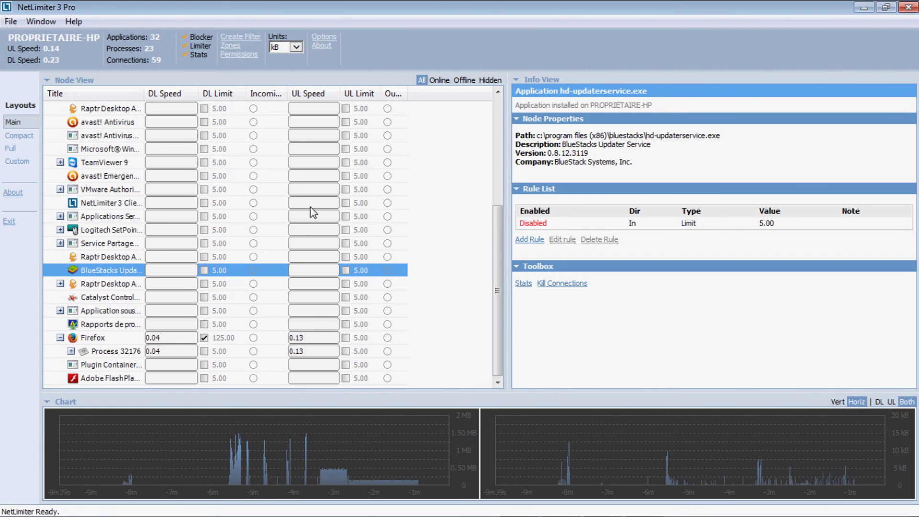
Change Firefox's incoming limit rule to 50 kB and save it.
right_click(218, 336)
click(524, 261)
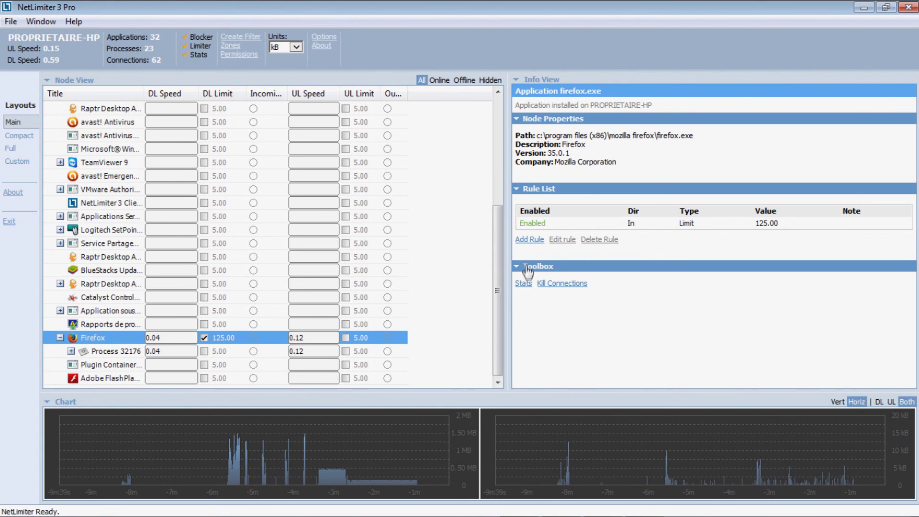
click(550, 224)
click(569, 239)
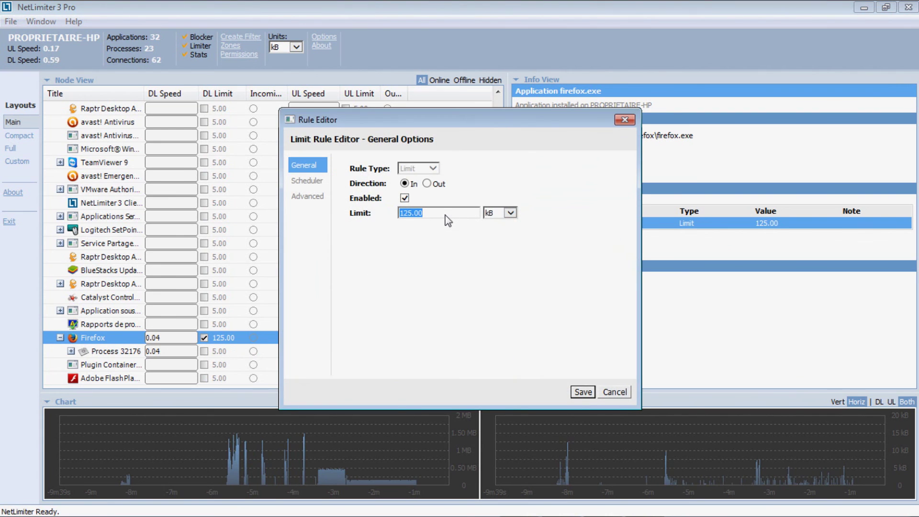
text(50)
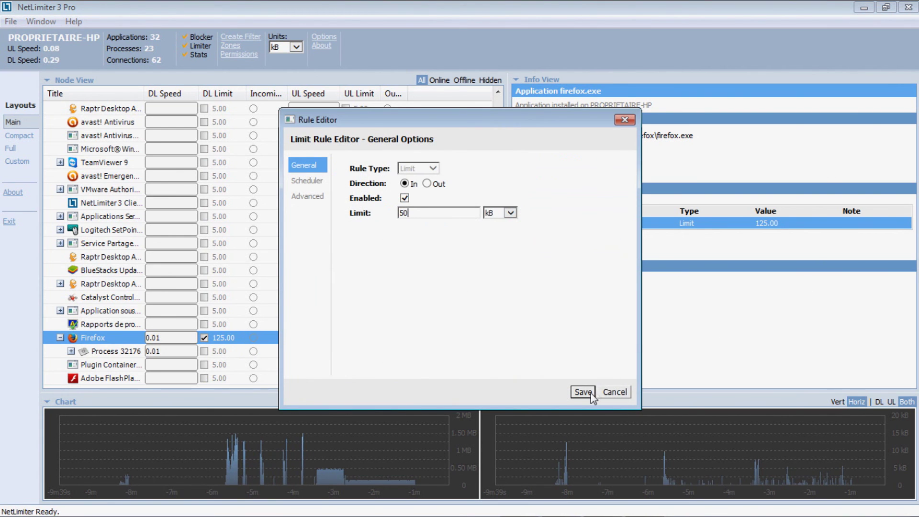
click(591, 392)
Switch to Firefox, load the YouTube home page to check how it loads under the limit, and close the browser.
click(561, 504)
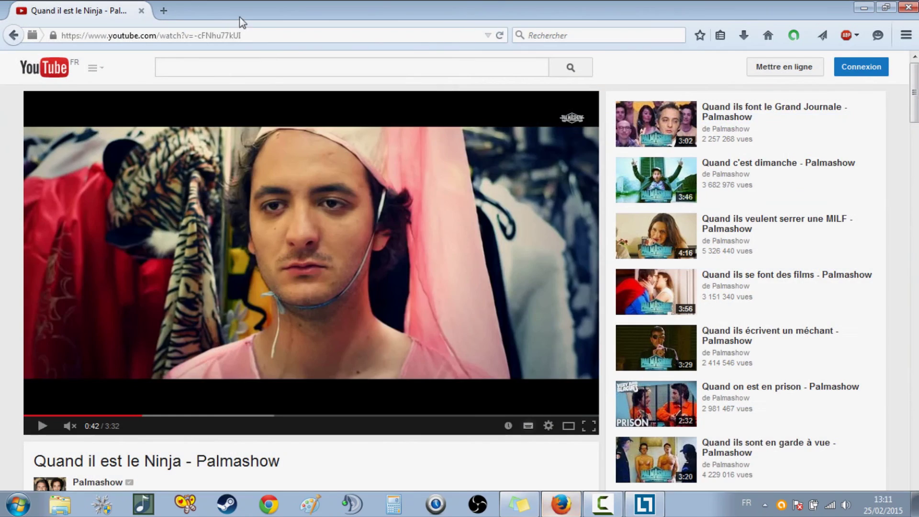
click(254, 35)
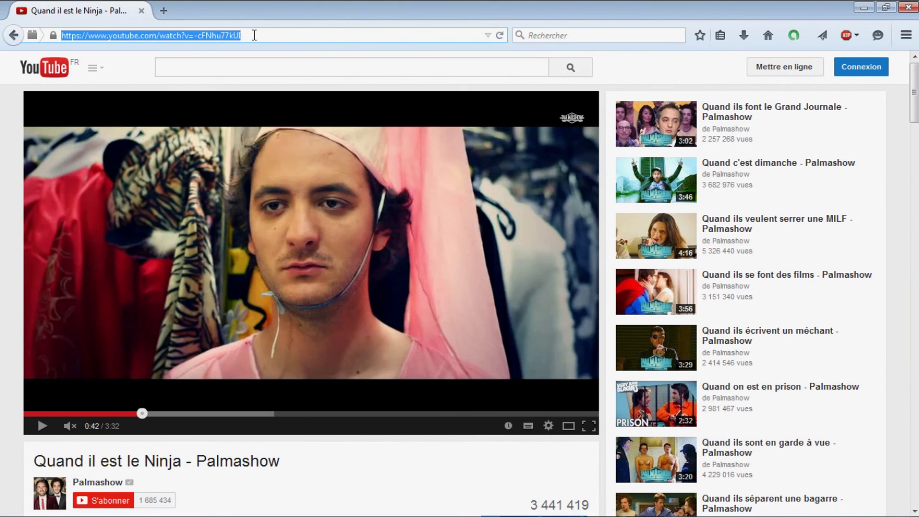
click(58, 72)
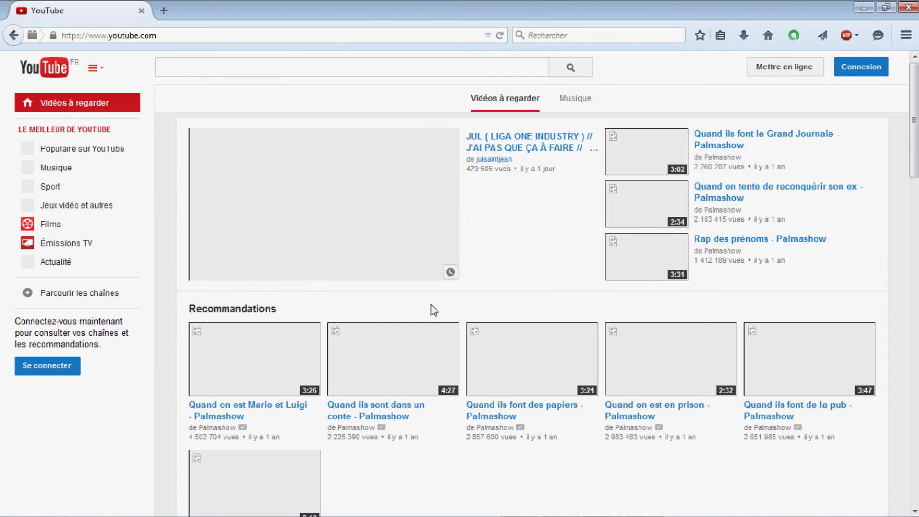
scroll(524, 215, down, 5)
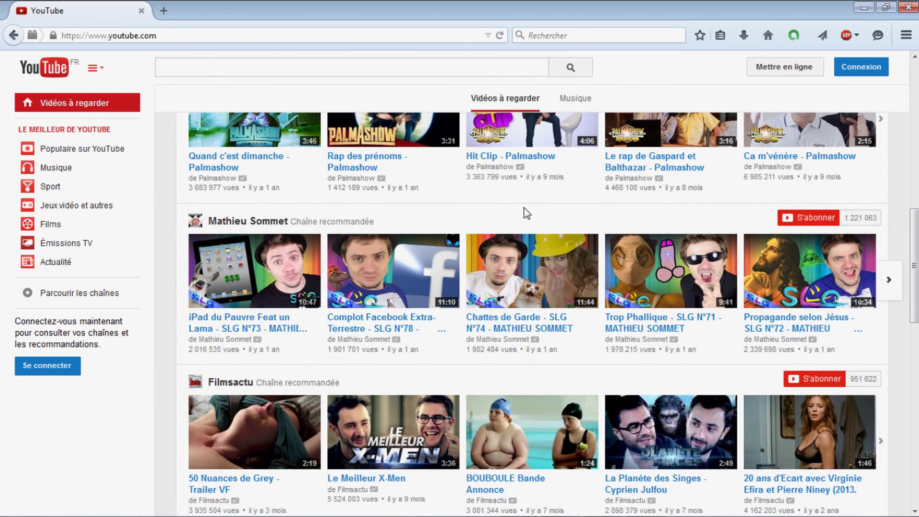
scroll(527, 212, up, 5)
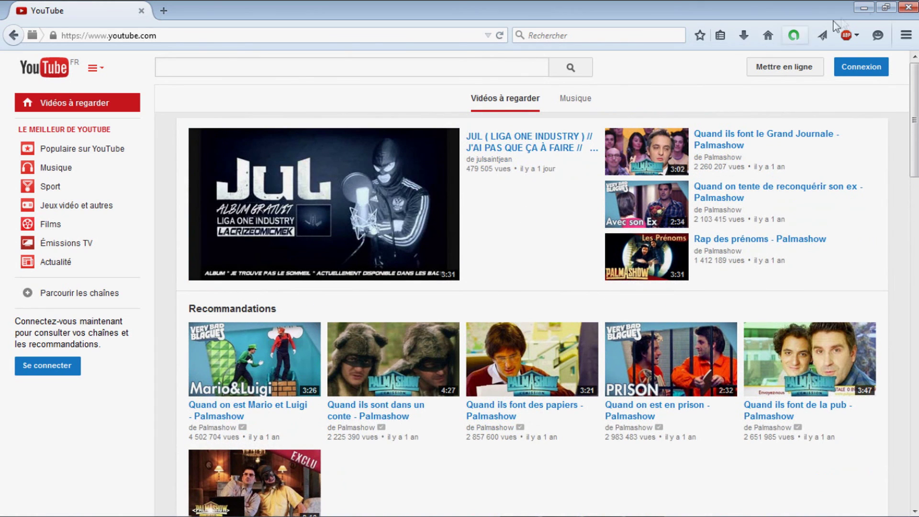
click(907, 7)
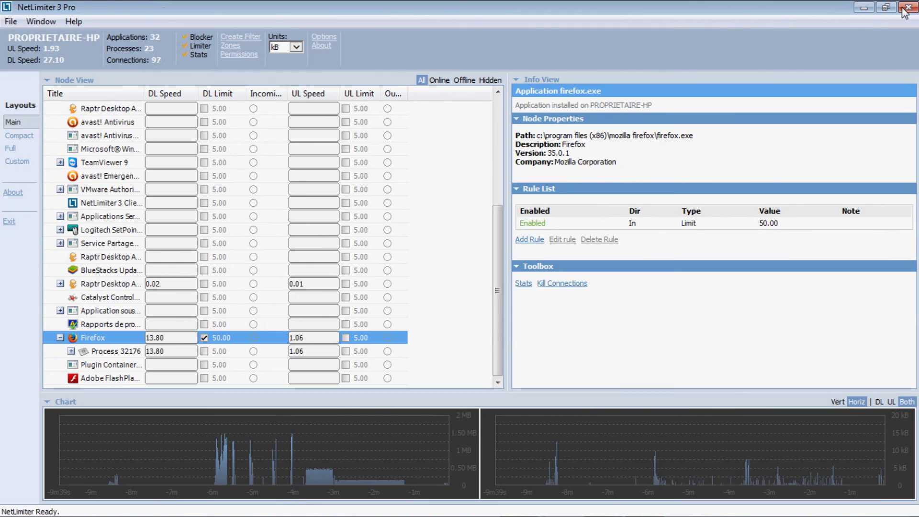
Disable Firefox's download limit, delete its rule from the rule list, and close NetLimiter.
click(205, 338)
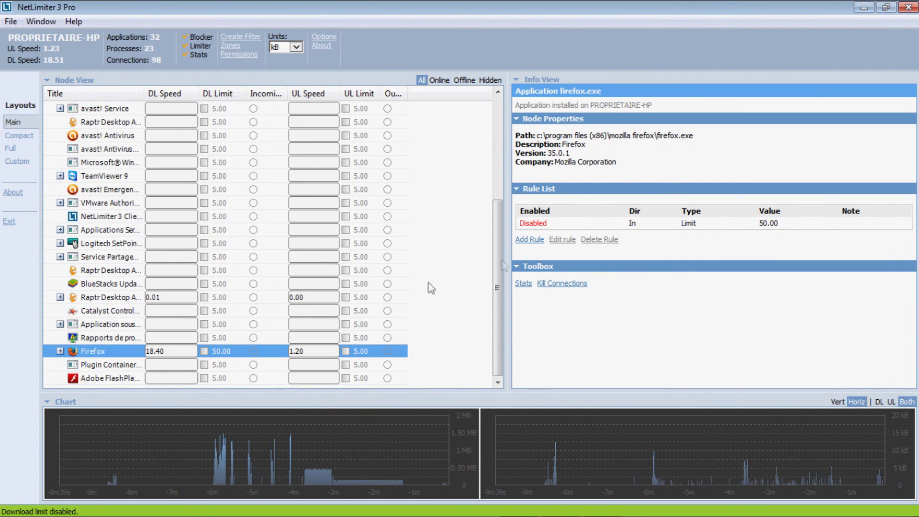
click(539, 223)
click(599, 239)
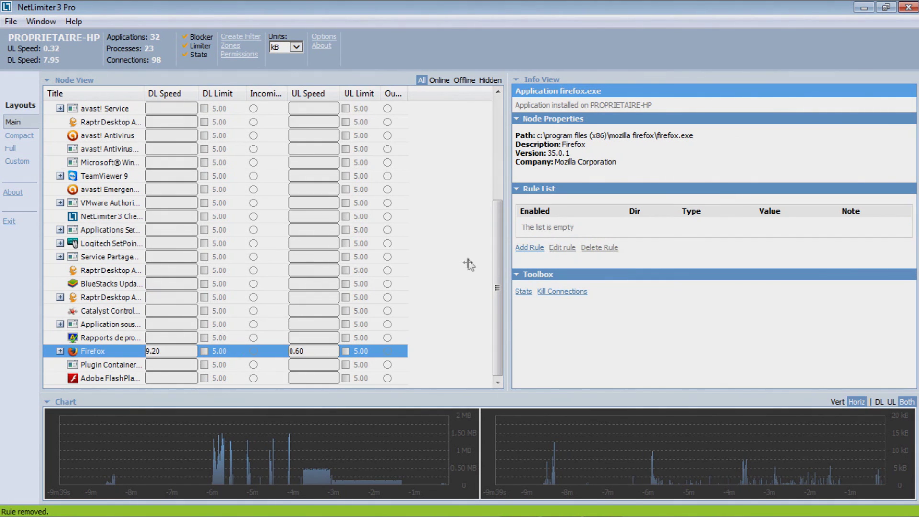
click(907, 9)
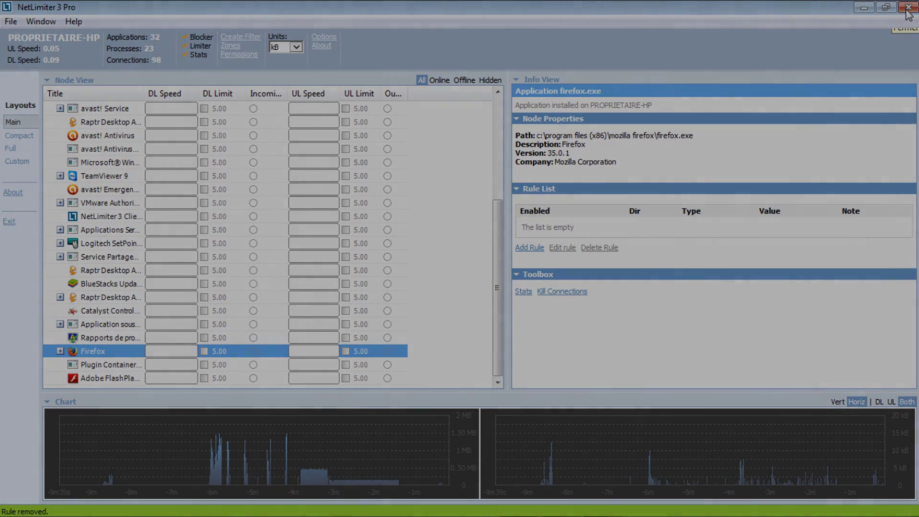